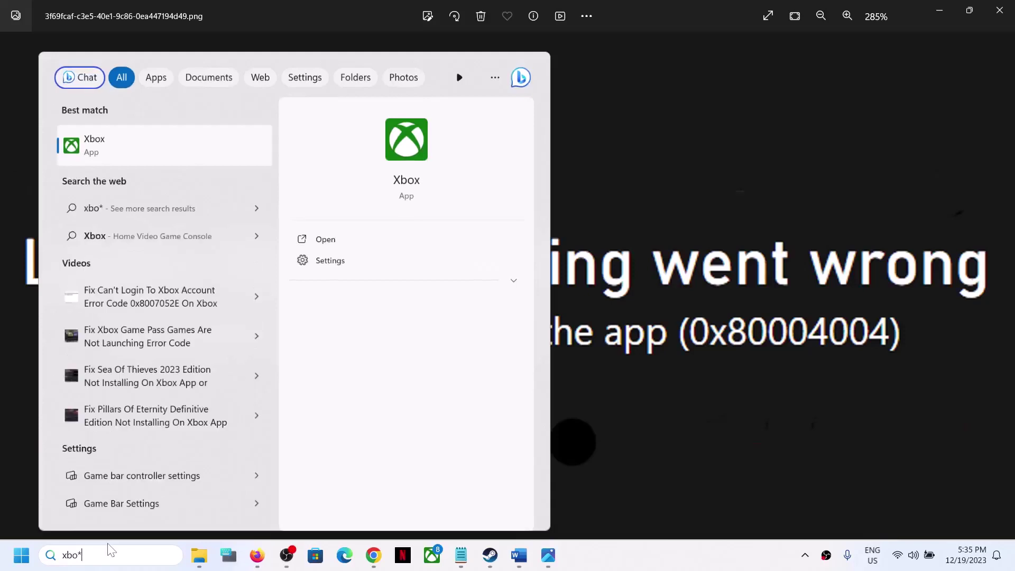
- Fix the Start search term to 'xbox' and dismiss the results to reveal the 0x80004004 error image
{"action": "key", "text": "BackSpace"}
{"action": "type", "text": "x"}
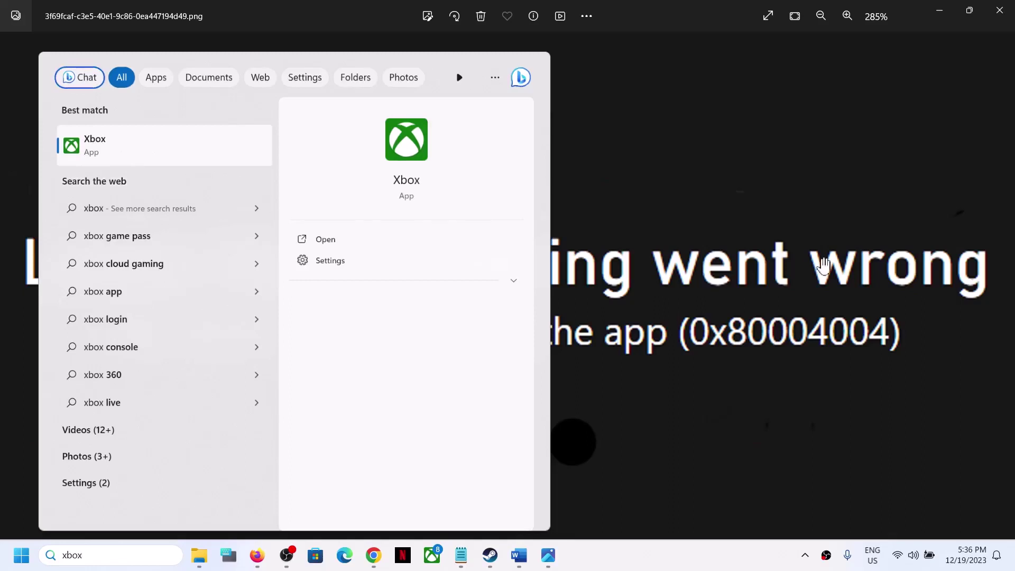
{"action": "left_click", "coordinate": [643, 203]}
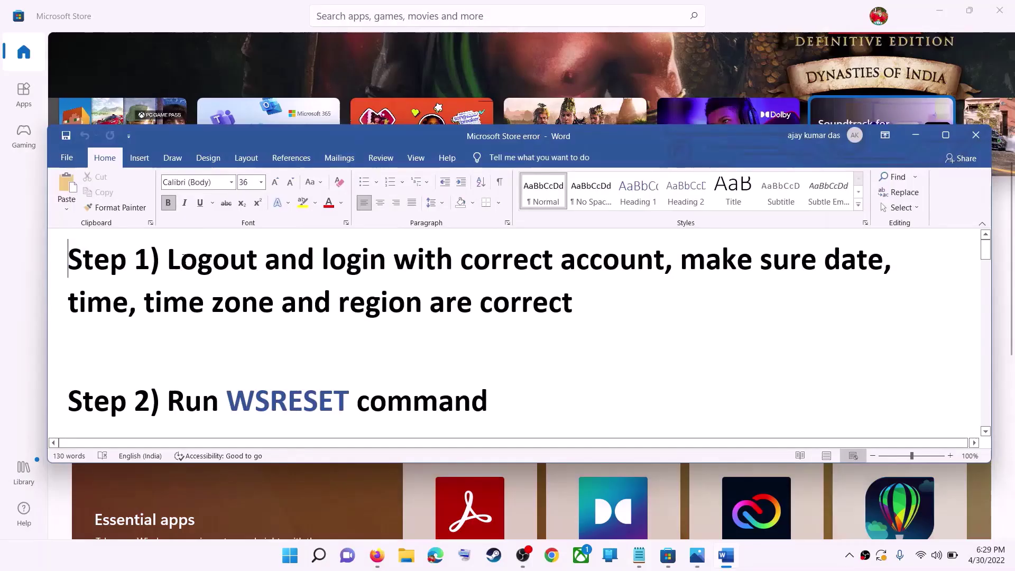
- Highlight the sign-out and sign-in step in the Word notes, then minimize Word to reveal the Store
{"action": "left_click_drag", "start_coordinate": [168, 259], "coordinate": [648, 261]}
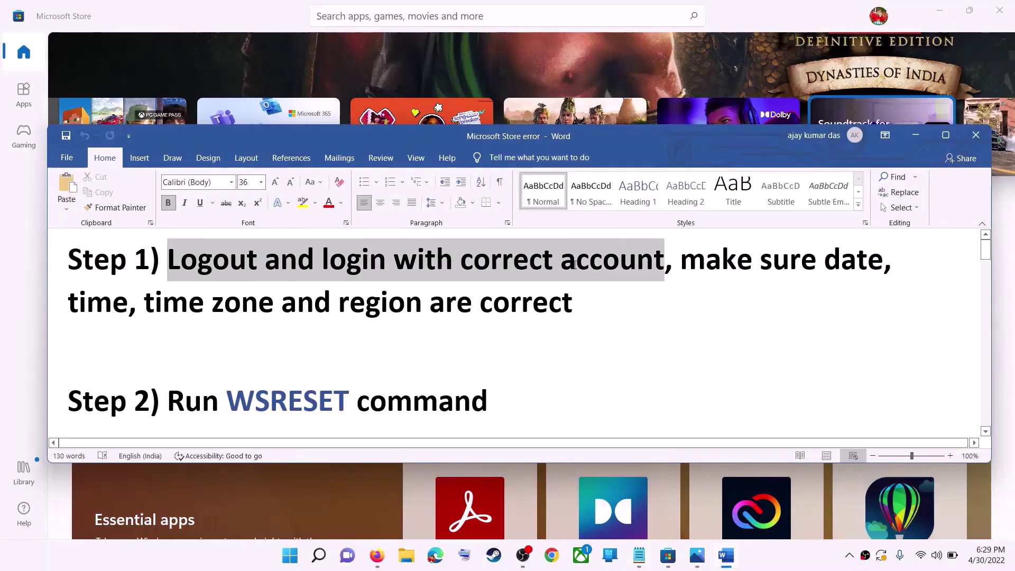
{"action": "left_click", "coordinate": [915, 136]}
{"action": "scroll", "coordinate": [743, 323], "scroll_direction": "up", "scroll_amount": 5}
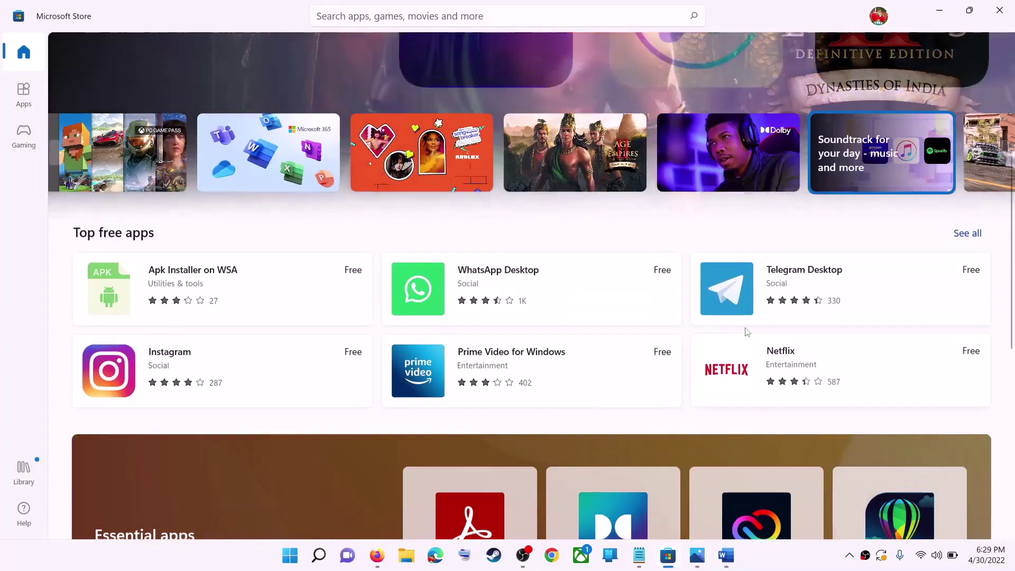
{"action": "scroll", "coordinate": [743, 324], "scroll_direction": "down", "scroll_amount": 1}
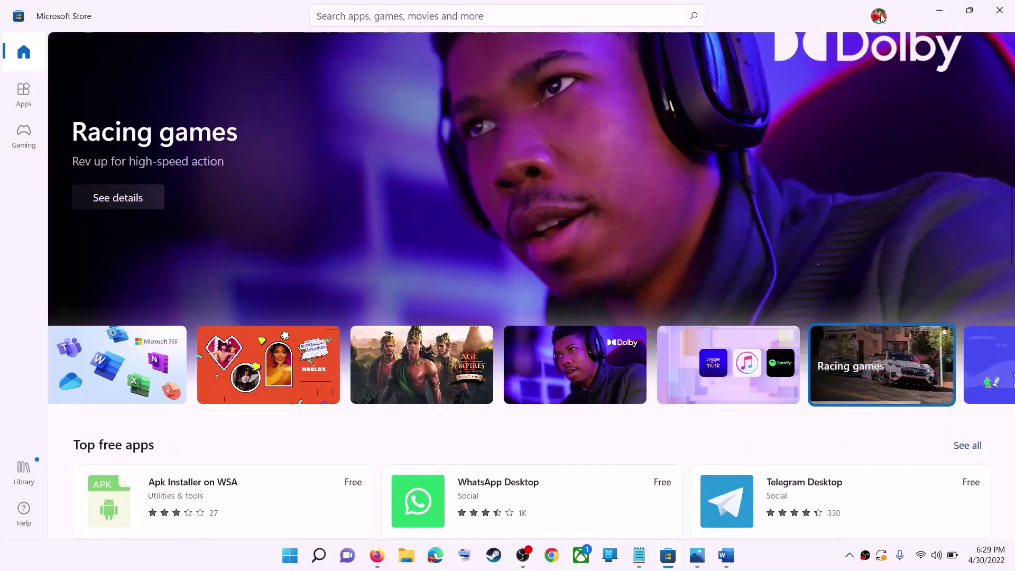
- Sign out of the Microsoft Store account and sign back in with the same account
{"action": "left_click", "coordinate": [880, 20]}
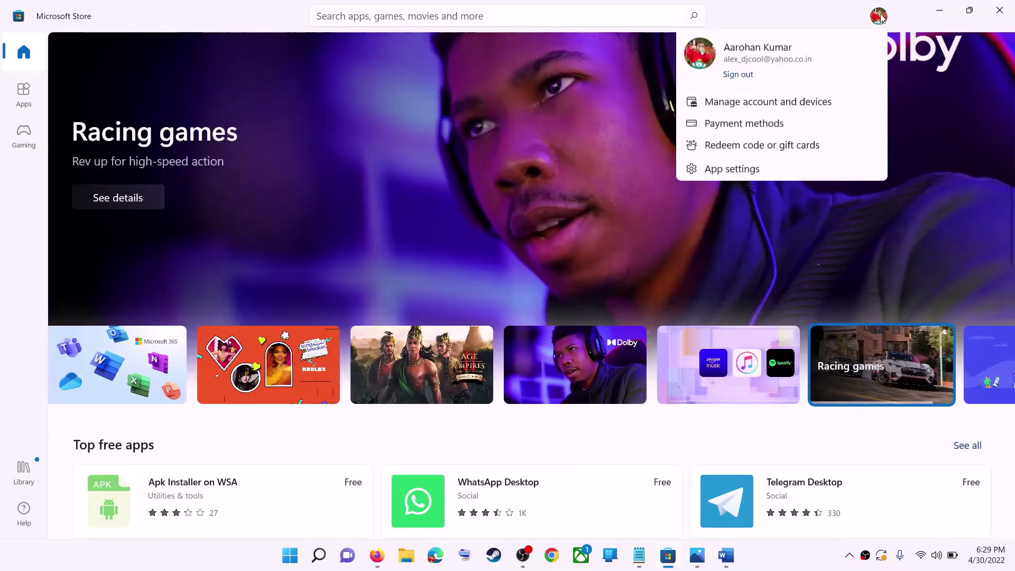
{"action": "left_click", "coordinate": [727, 75]}
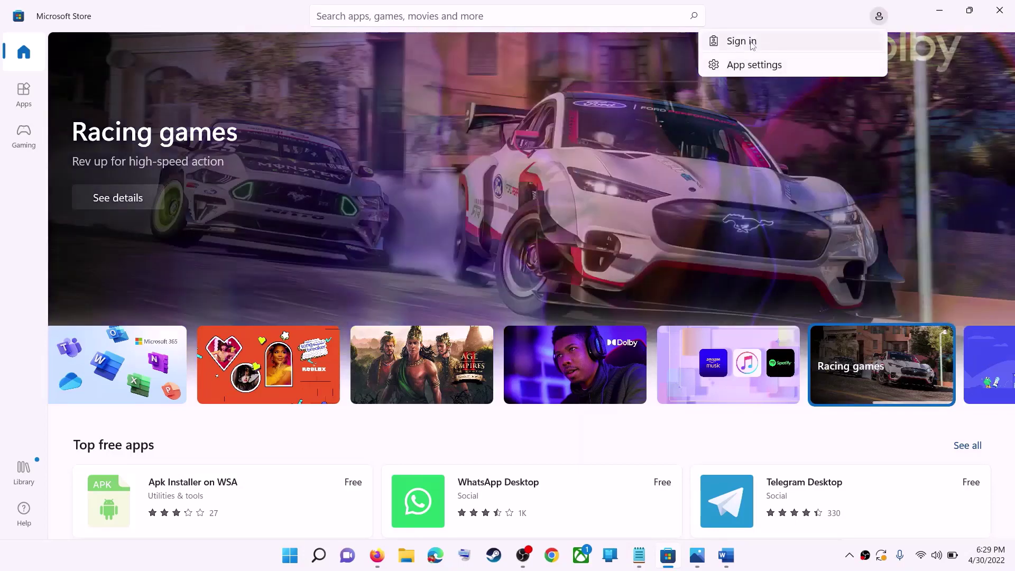
{"action": "left_click", "coordinate": [752, 45]}
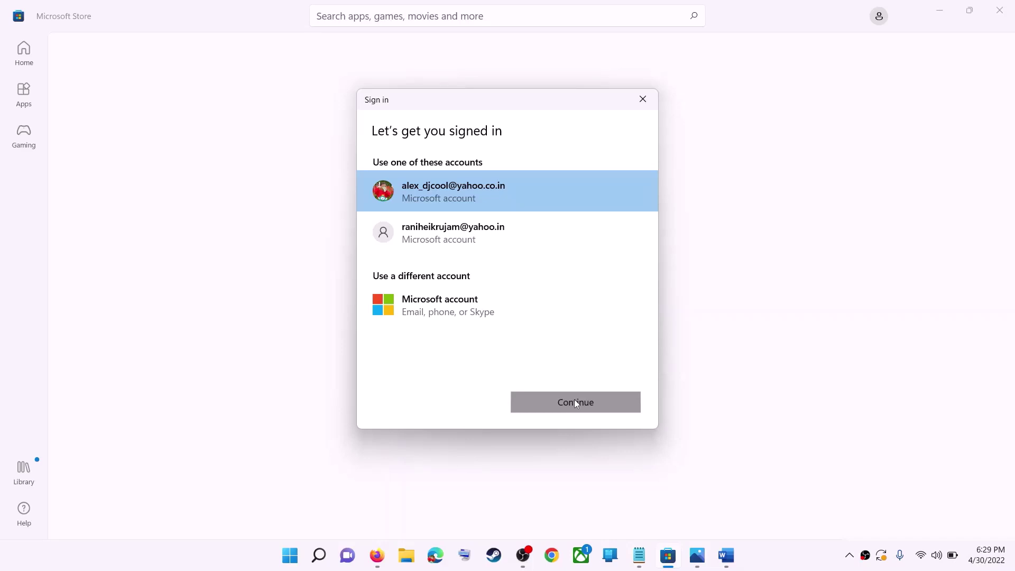
{"action": "left_click", "coordinate": [575, 399]}
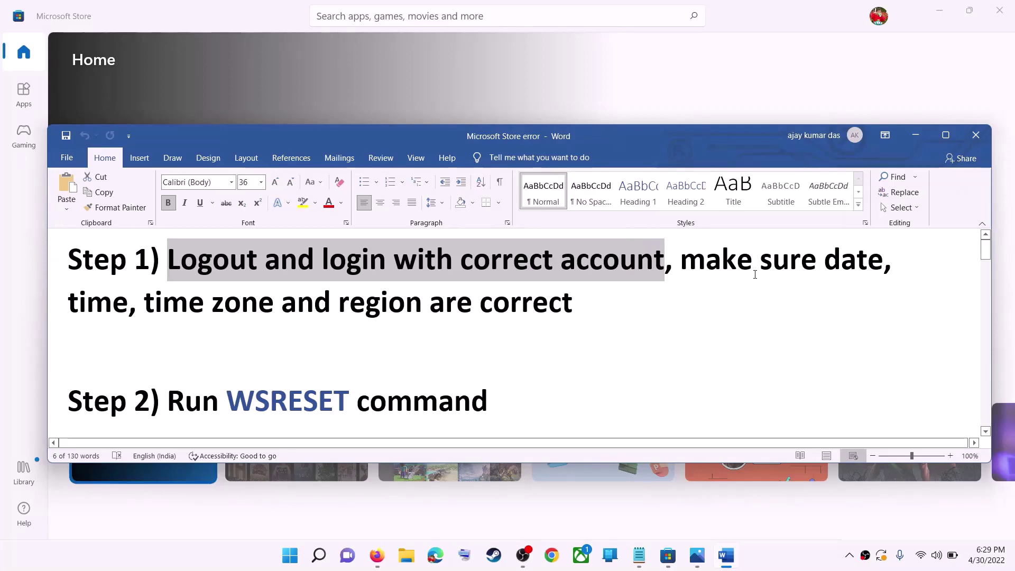
{"action": "left_click_drag", "start_coordinate": [681, 261], "coordinate": [516, 293]}
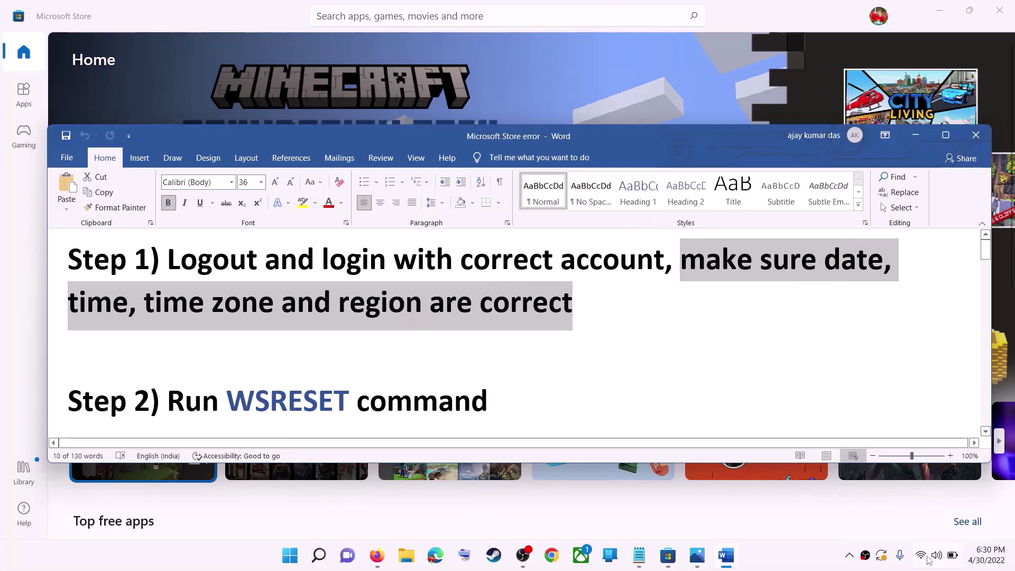
{"action": "right_click", "coordinate": [986, 555]}
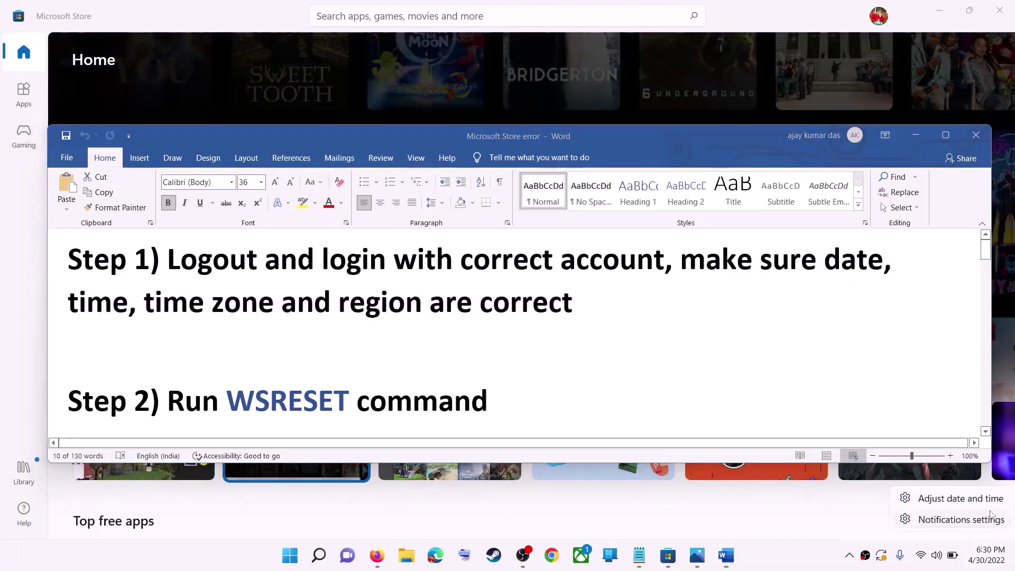
{"action": "left_click", "coordinate": [968, 503]}
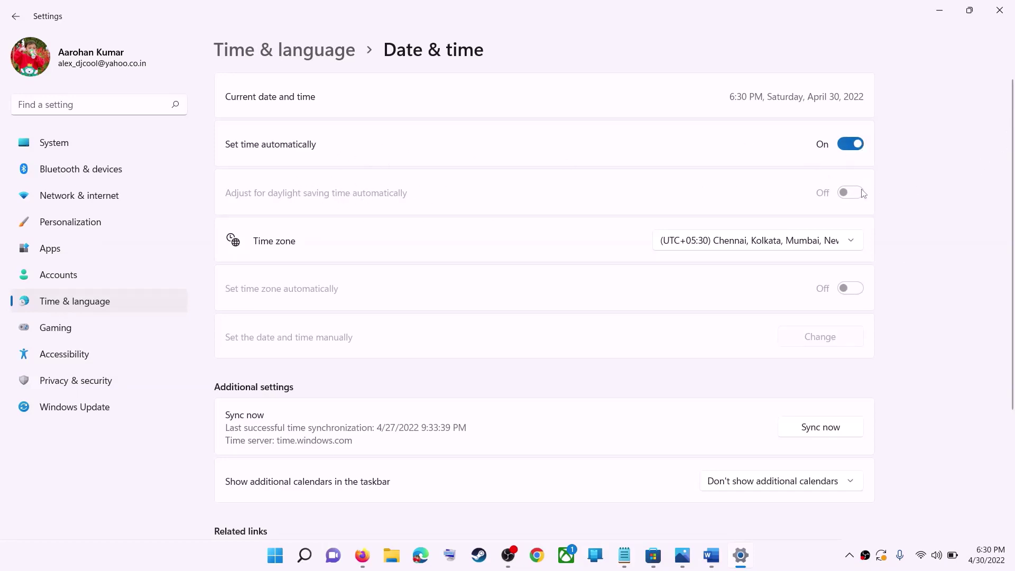
{"action": "left_click", "coordinate": [747, 244]}
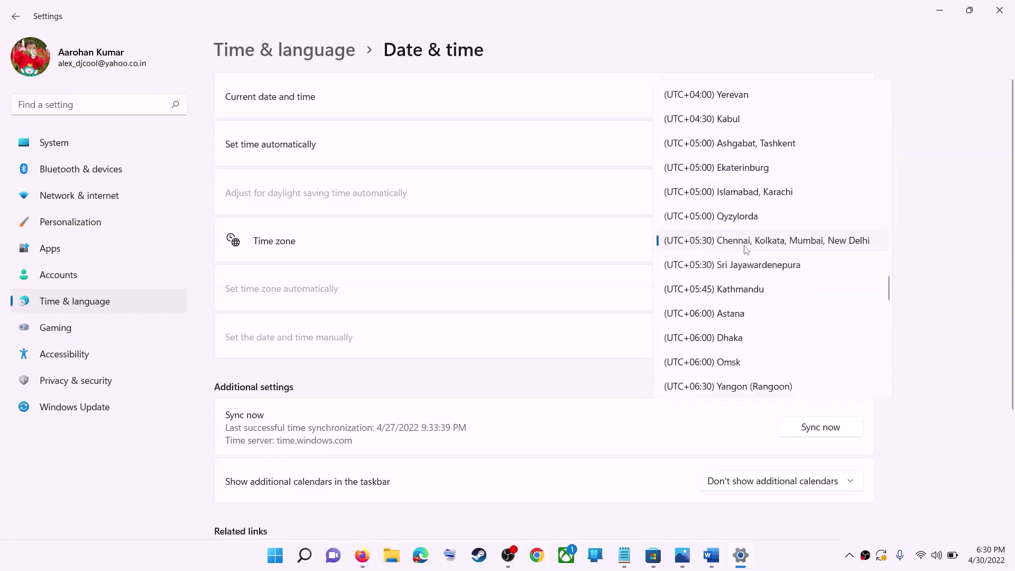
{"action": "left_click", "coordinate": [774, 241]}
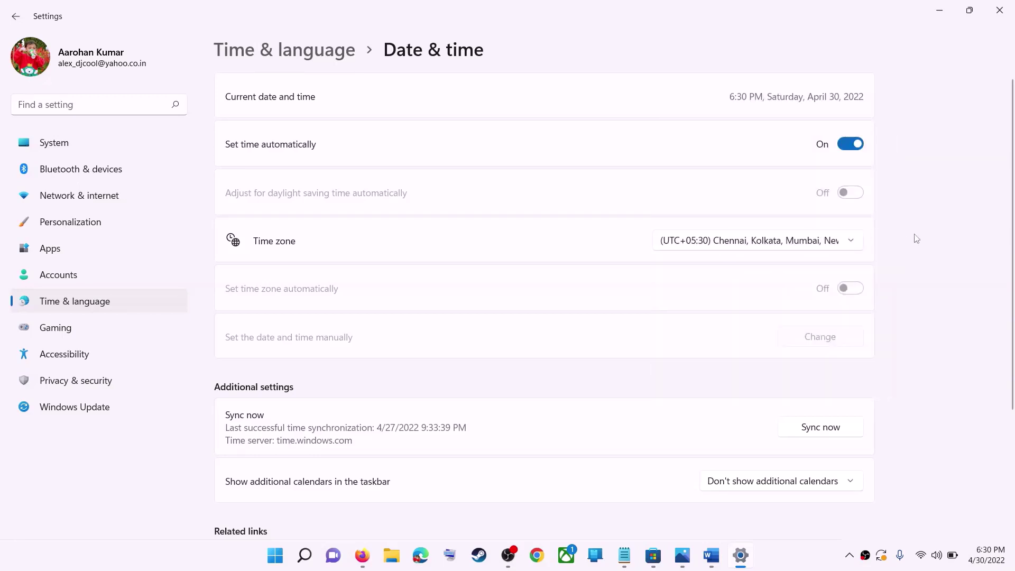
{"action": "scroll", "coordinate": [911, 294], "scroll_direction": "down", "scroll_amount": 3}
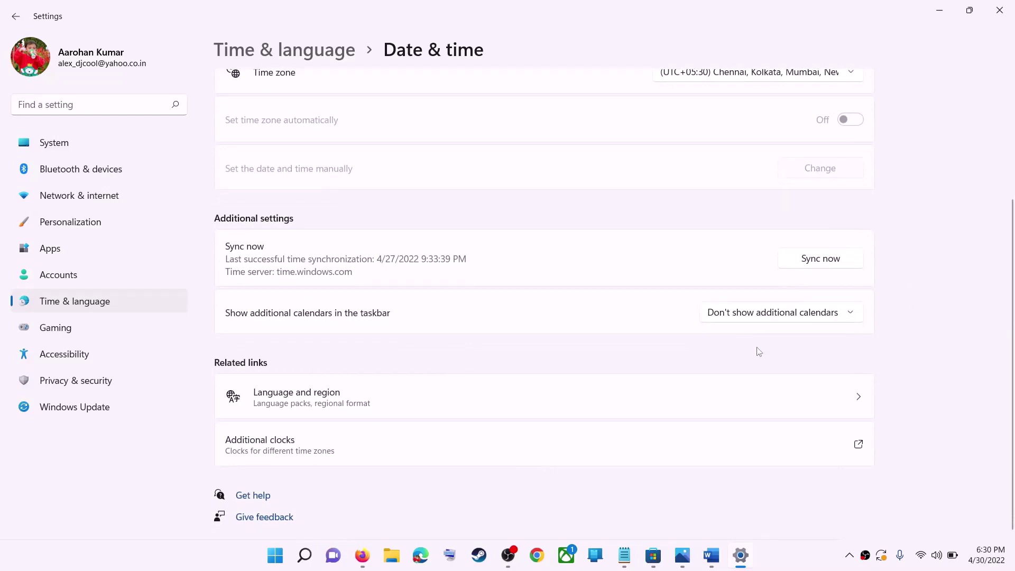
{"action": "scroll", "coordinate": [755, 354], "scroll_direction": "up", "scroll_amount": 2}
{"action": "scroll", "coordinate": [581, 328], "scroll_direction": "down", "scroll_amount": 2}
{"action": "scroll", "coordinate": [476, 312], "scroll_direction": "up", "scroll_amount": 3}
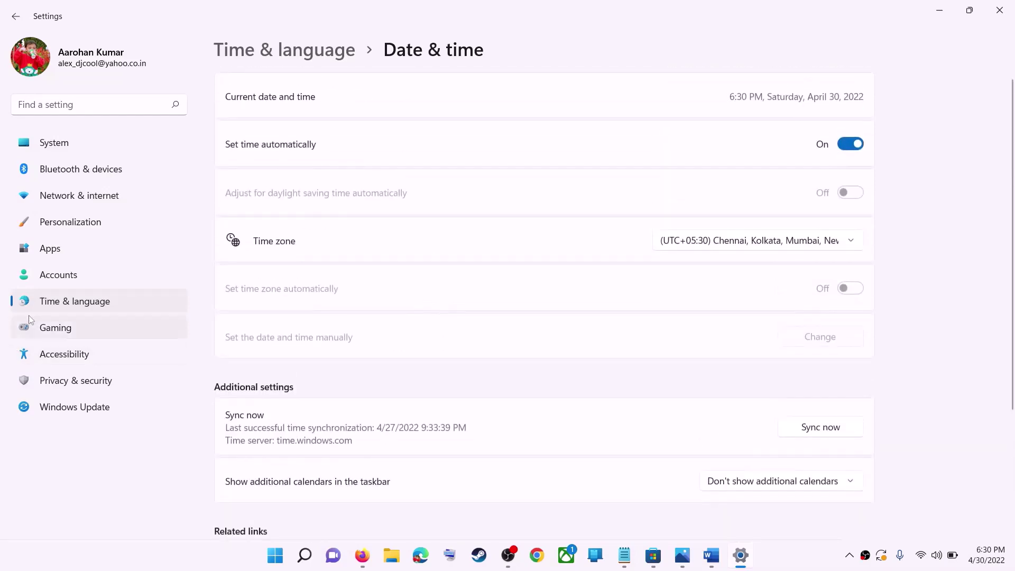
{"action": "left_click", "coordinate": [69, 302]}
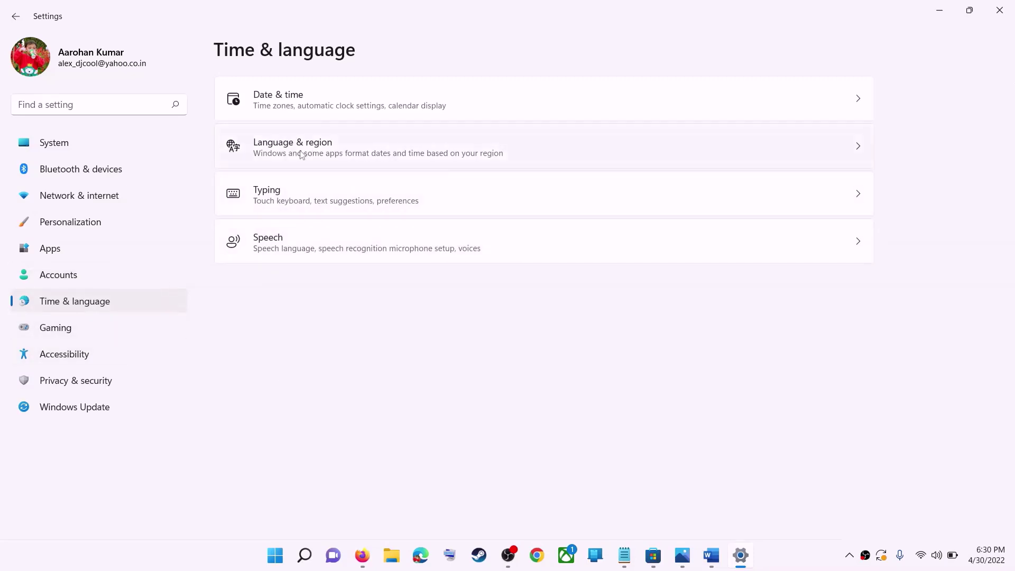
{"action": "left_click", "coordinate": [766, 159]}
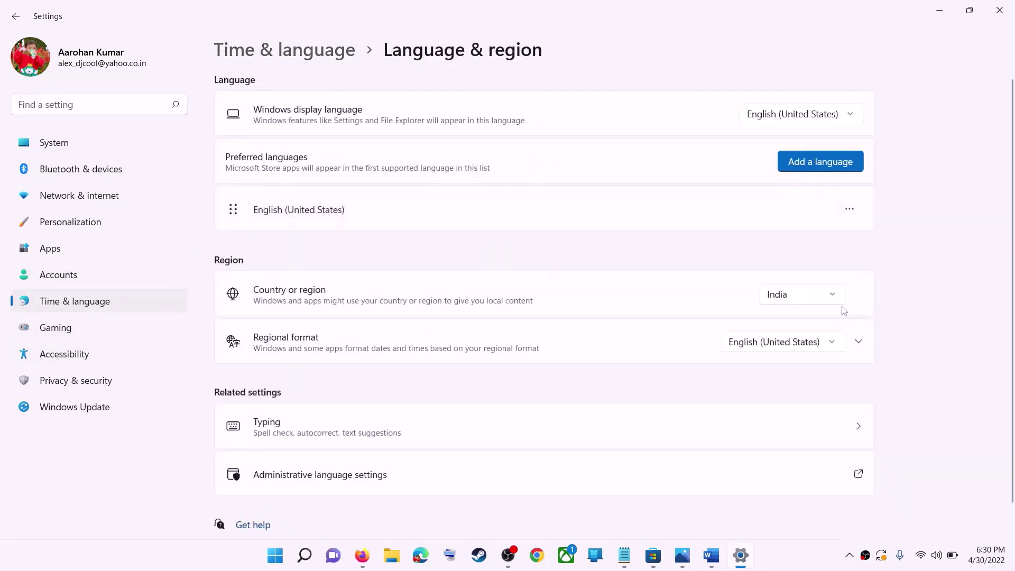
{"action": "left_click", "coordinate": [809, 305]}
{"action": "left_click", "coordinate": [983, 296]}
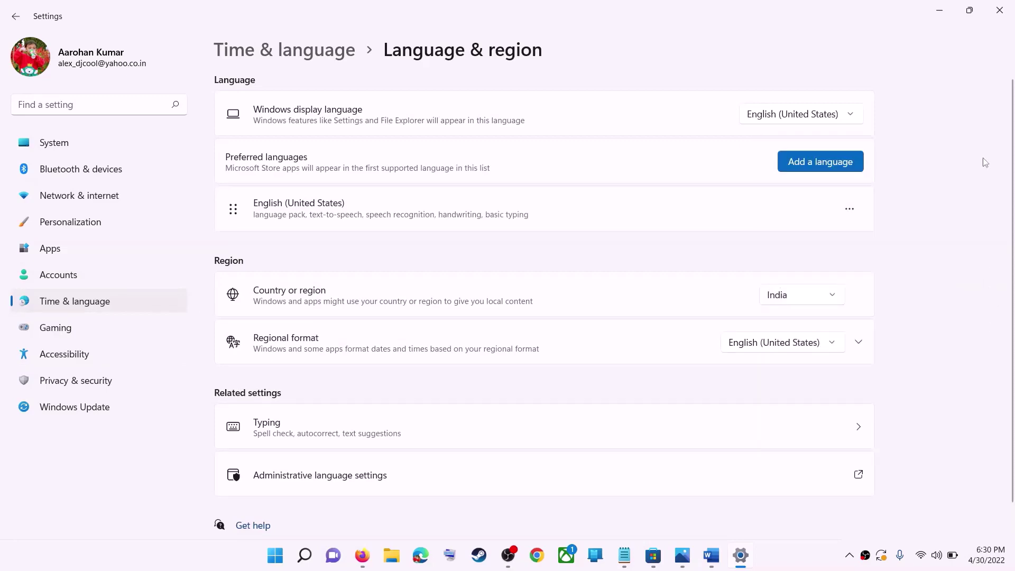
{"action": "left_click", "coordinate": [1007, 17]}
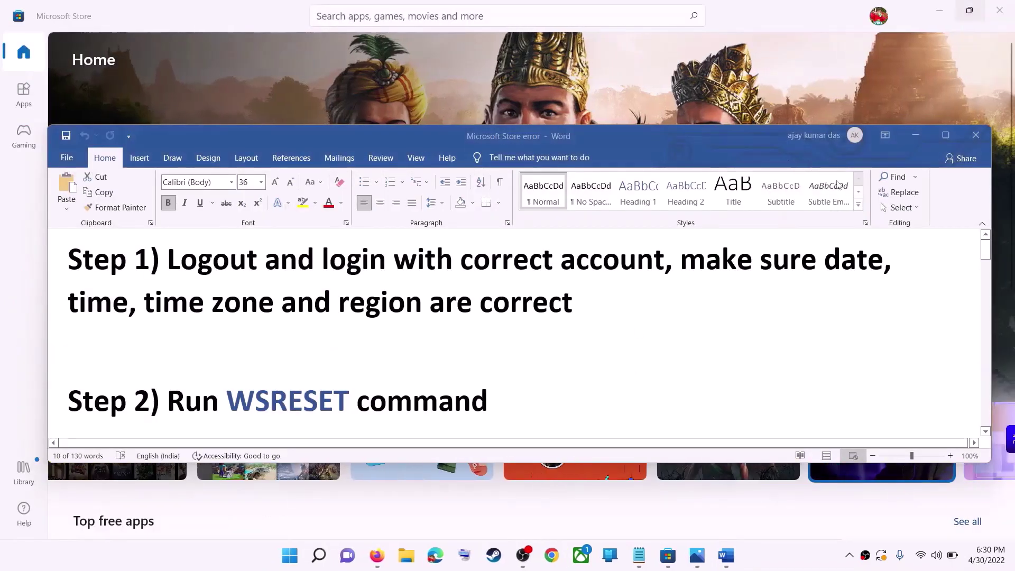
- Copy WSRESET from the notes, run it from Start search, and maximize the reopened Store
{"action": "left_click_drag", "start_coordinate": [681, 259], "coordinate": [573, 302]}
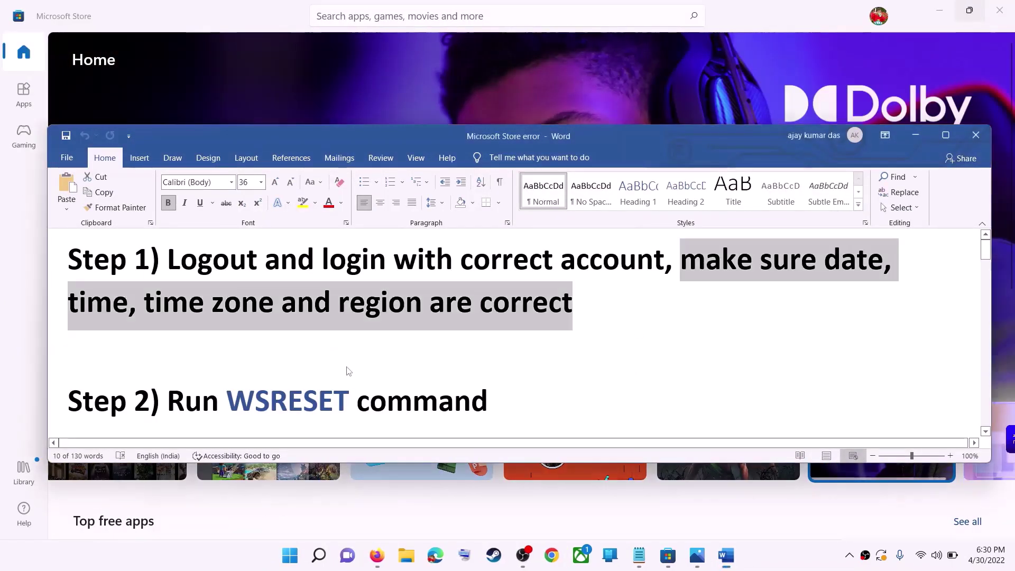
{"action": "scroll", "coordinate": [384, 366], "scroll_direction": "down", "scroll_amount": 1}
{"action": "double_click", "coordinate": [288, 370]}
{"action": "key", "text": "ctrl+c"}
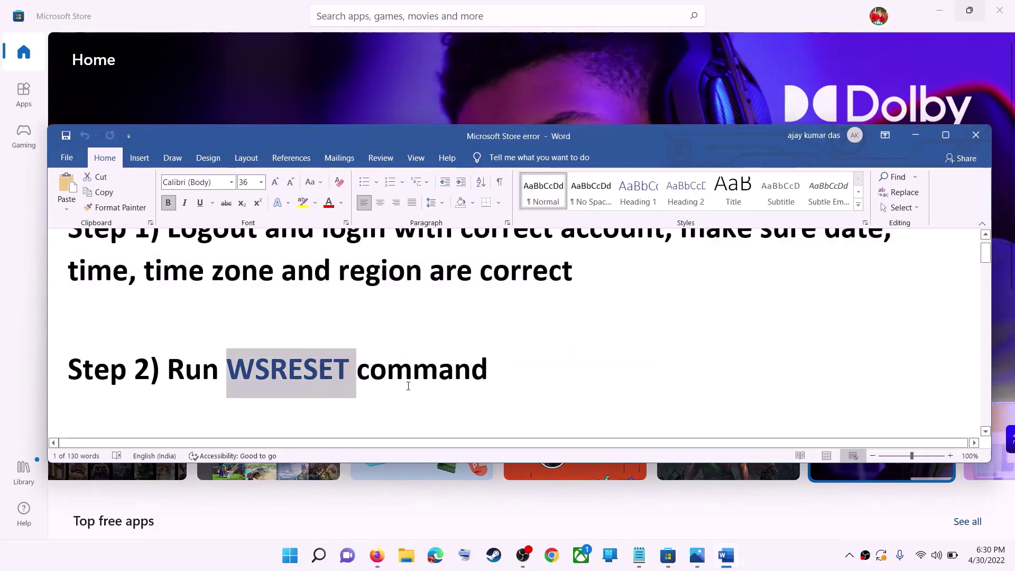
{"action": "left_click", "coordinate": [302, 558]}
{"action": "key", "text": "ctrl+v"}
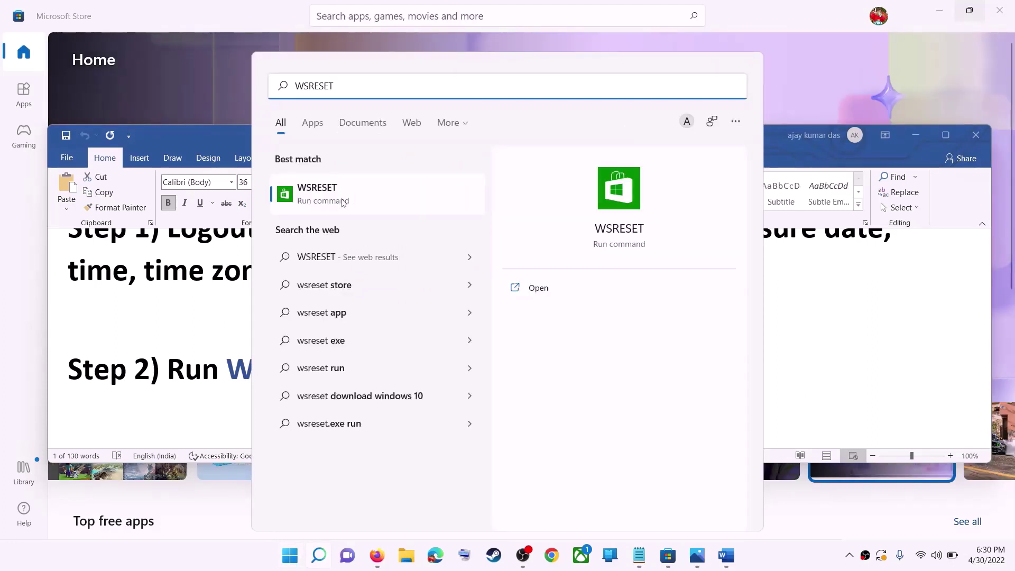
{"action": "left_click", "coordinate": [343, 202]}
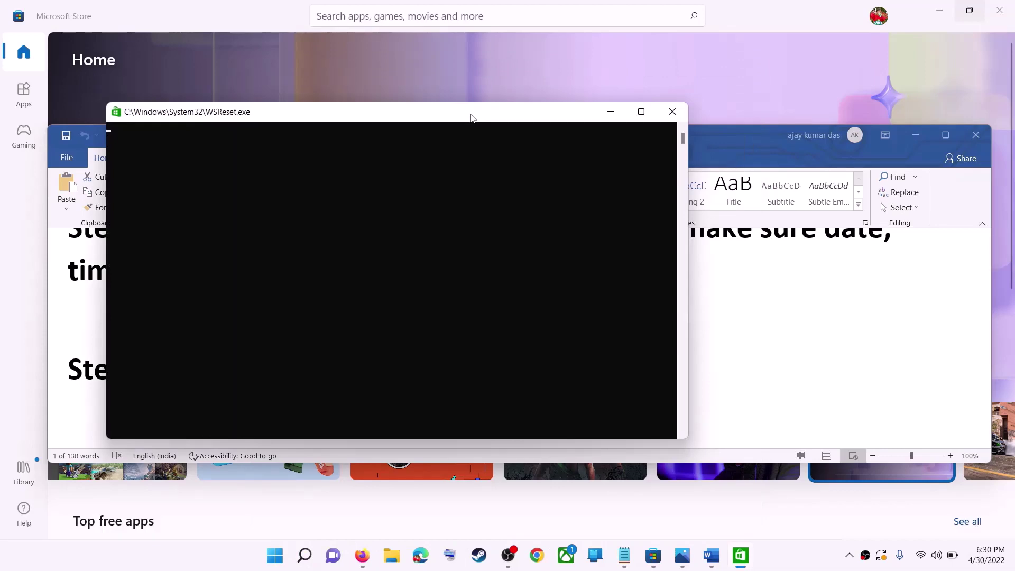
{"action": "left_click_drag", "start_coordinate": [472, 117], "coordinate": [538, 127]}
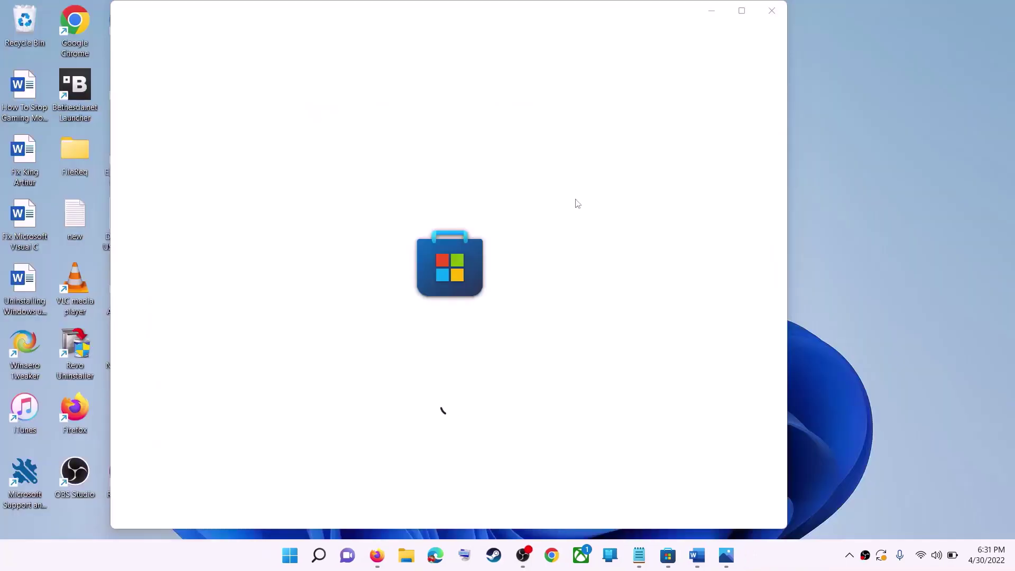
{"action": "left_click", "coordinate": [745, 13]}
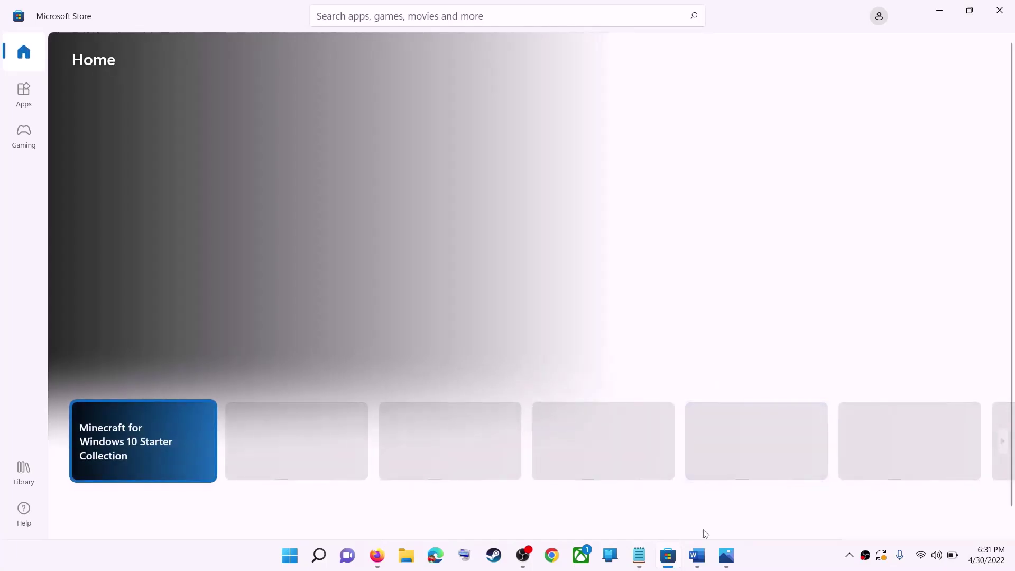
- Highlight the Reset Microsoft Store step in the Word notes and search Start for 'store'
{"action": "left_click", "coordinate": [698, 555]}
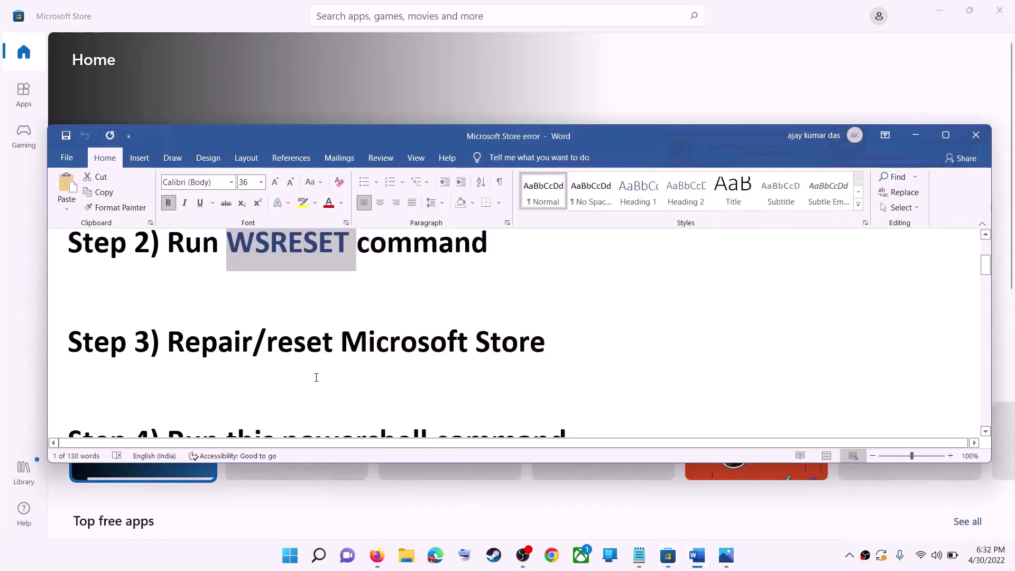
{"action": "left_click_drag", "start_coordinate": [267, 343], "coordinate": [550, 344]}
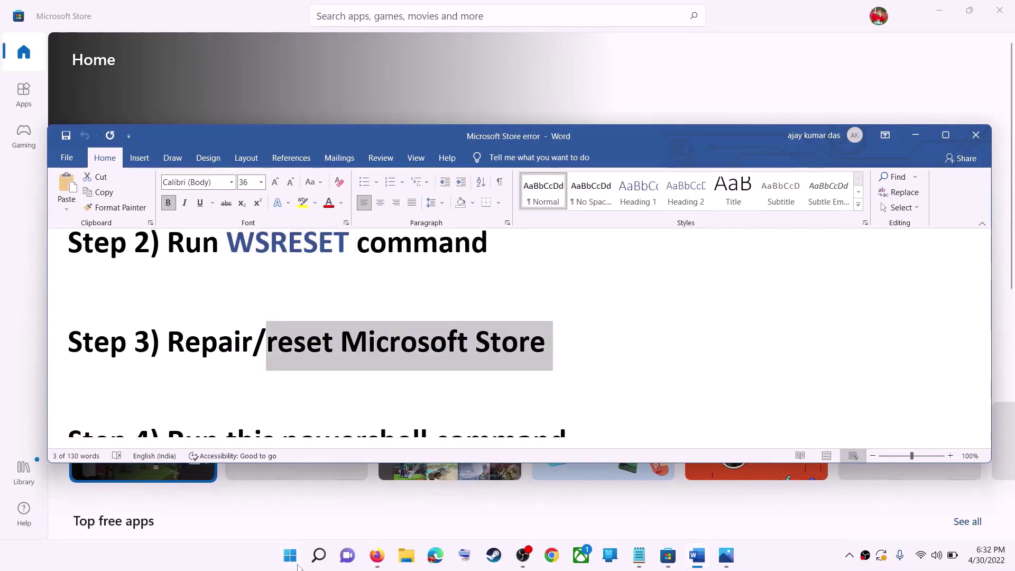
{"action": "left_click", "coordinate": [297, 567]}
{"action": "type", "text": "store"}
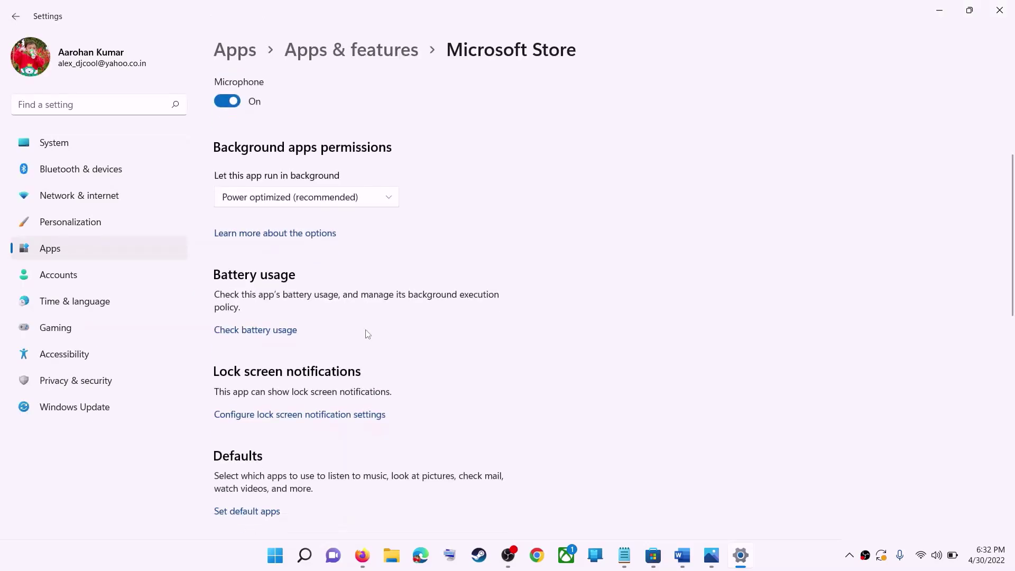
- Repair Microsoft Store, then reset its app data and bring the Word notes back
{"action": "scroll", "coordinate": [365, 333], "scroll_direction": "down", "scroll_amount": 5}
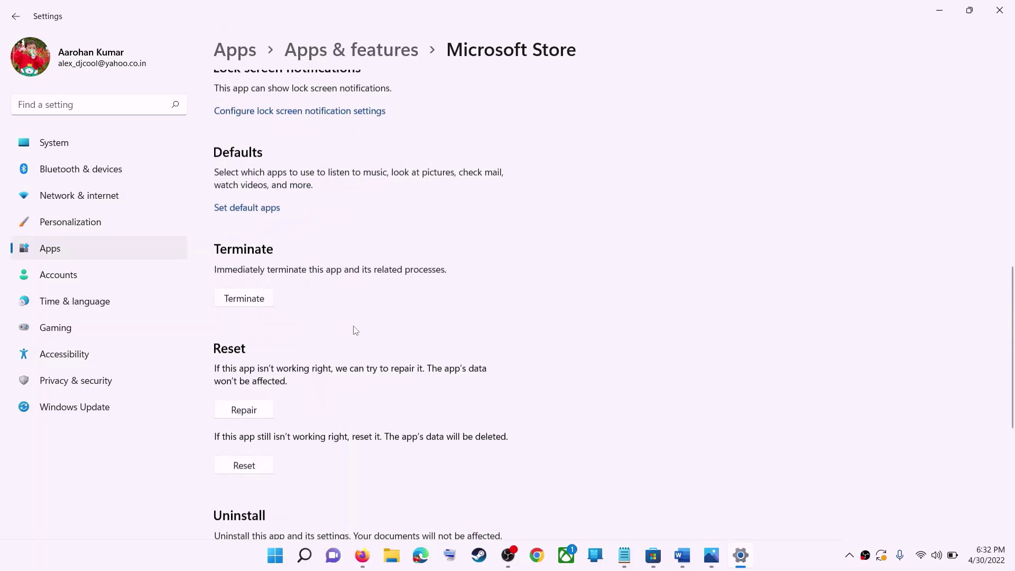
{"action": "scroll", "coordinate": [355, 330], "scroll_direction": "down", "scroll_amount": 3}
{"action": "left_click", "coordinate": [244, 260]}
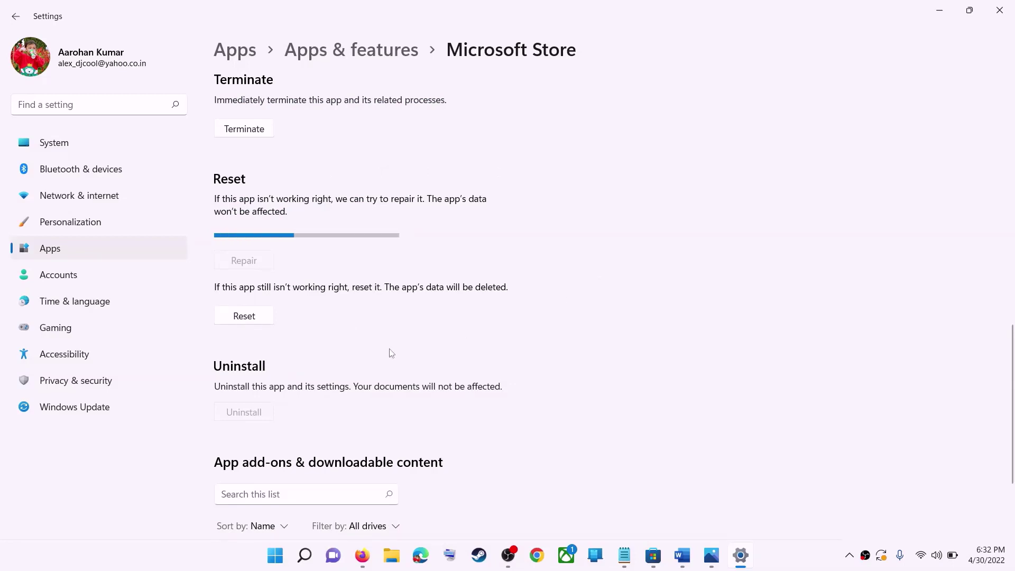
{"action": "left_click", "coordinate": [256, 320]}
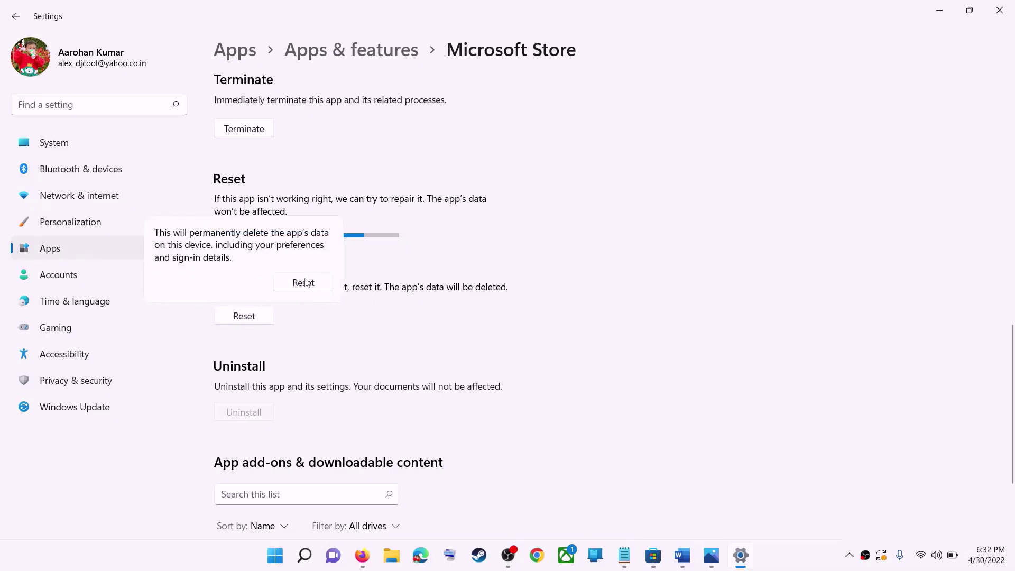
{"action": "left_click", "coordinate": [303, 283]}
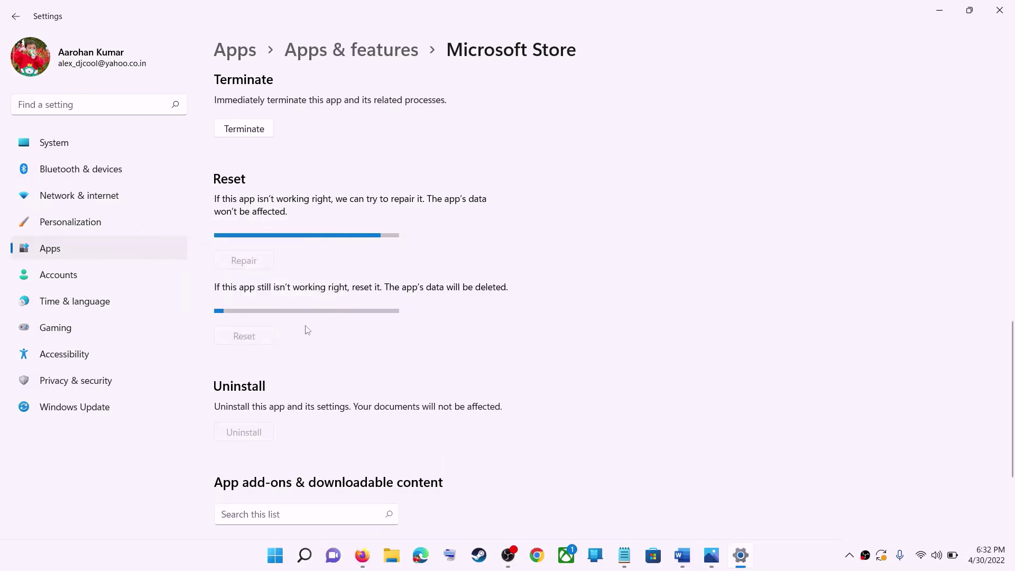
{"action": "left_click", "coordinate": [682, 555]}
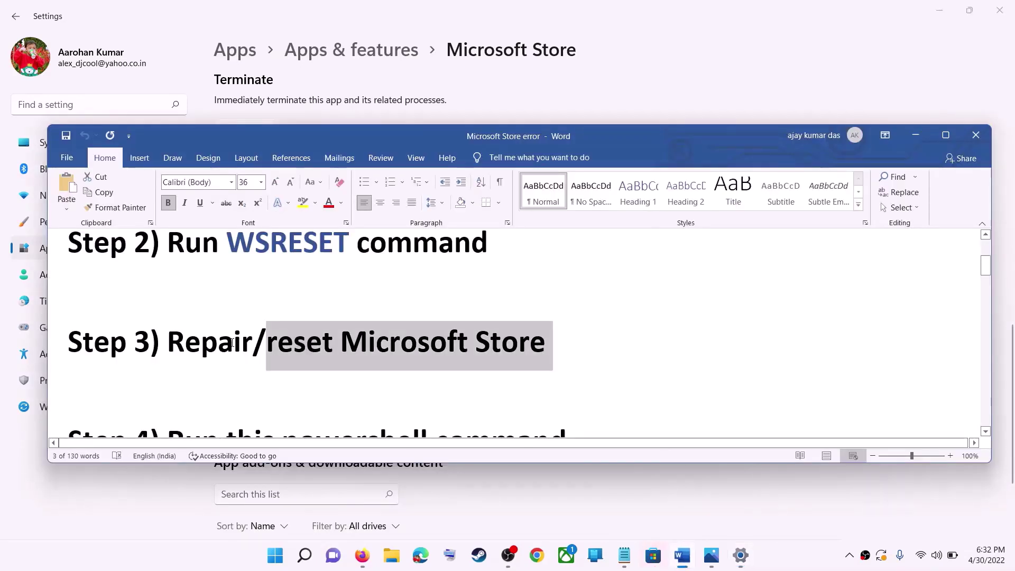
- Copy the Get-AppxPackage re-registration command from the Word notes
{"action": "scroll", "coordinate": [249, 347], "scroll_direction": "down", "scroll_amount": 5}
{"action": "scroll", "coordinate": [252, 348], "scroll_direction": "down", "scroll_amount": 2}
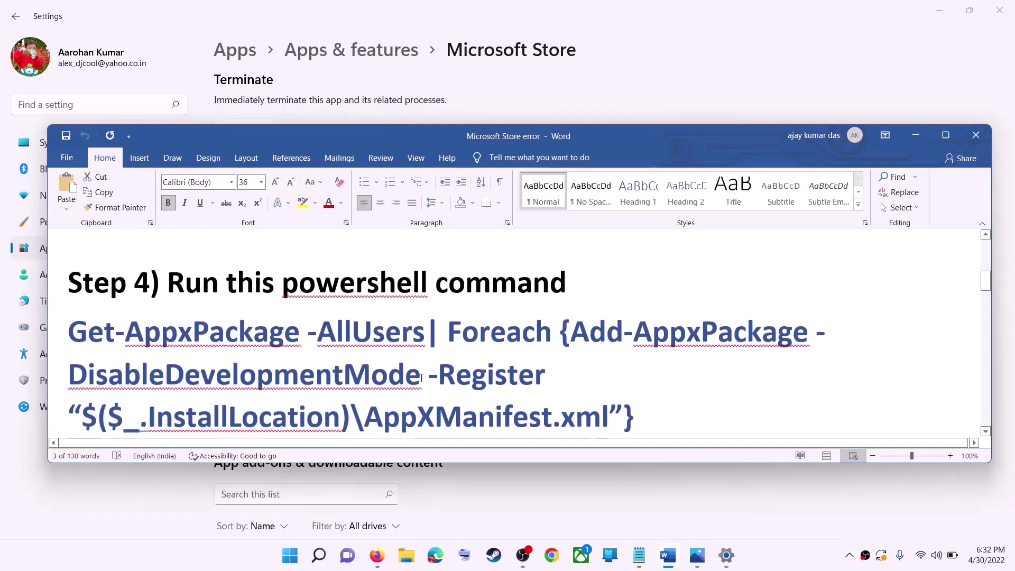
{"action": "left_click_drag", "start_coordinate": [645, 382], "coordinate": [150, 322]}
{"action": "right_click", "coordinate": [185, 337]}
{"action": "left_click", "coordinate": [235, 345]}
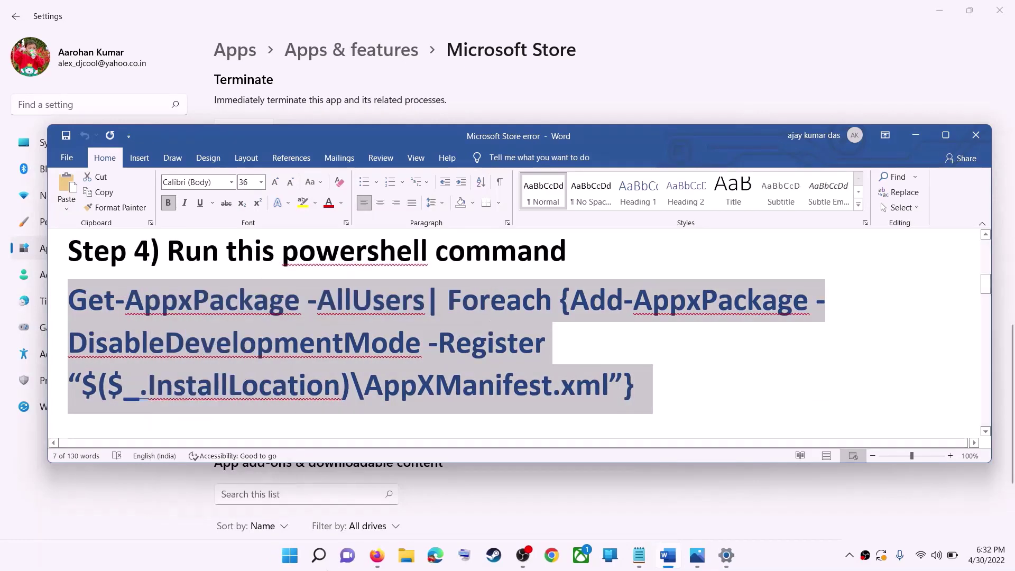
- Run Windows PowerShell as administrator and paste the command to re-register the apps
{"action": "left_click", "coordinate": [295, 564]}
{"action": "type", "text": "po"}
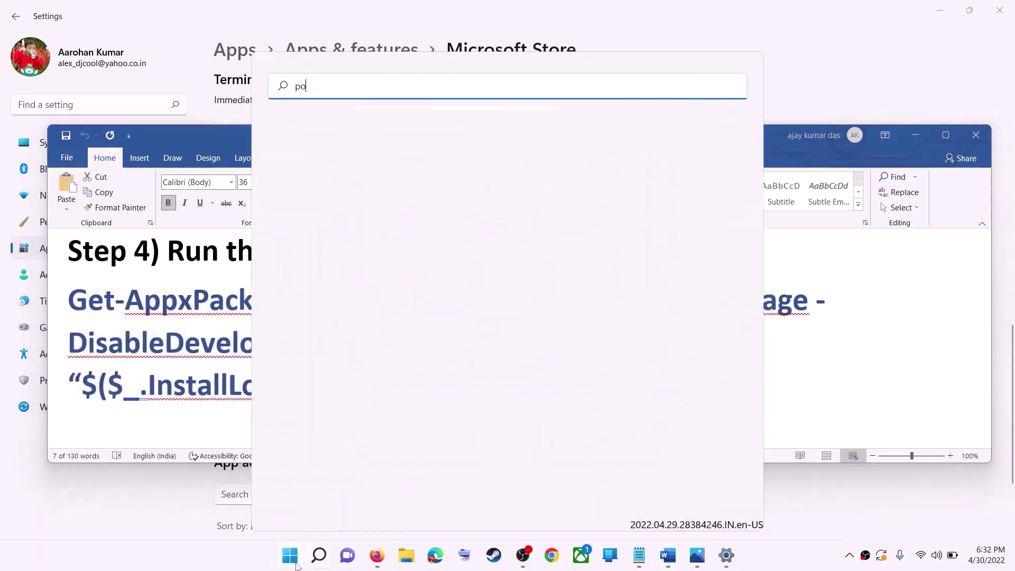
{"action": "type", "text": "wershell"}
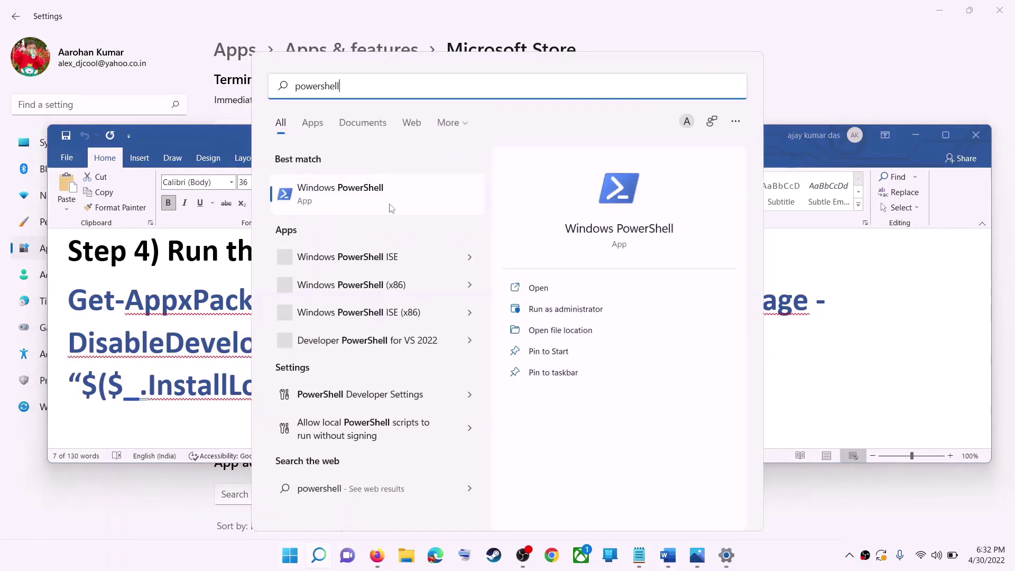
{"action": "right_click", "coordinate": [349, 196]}
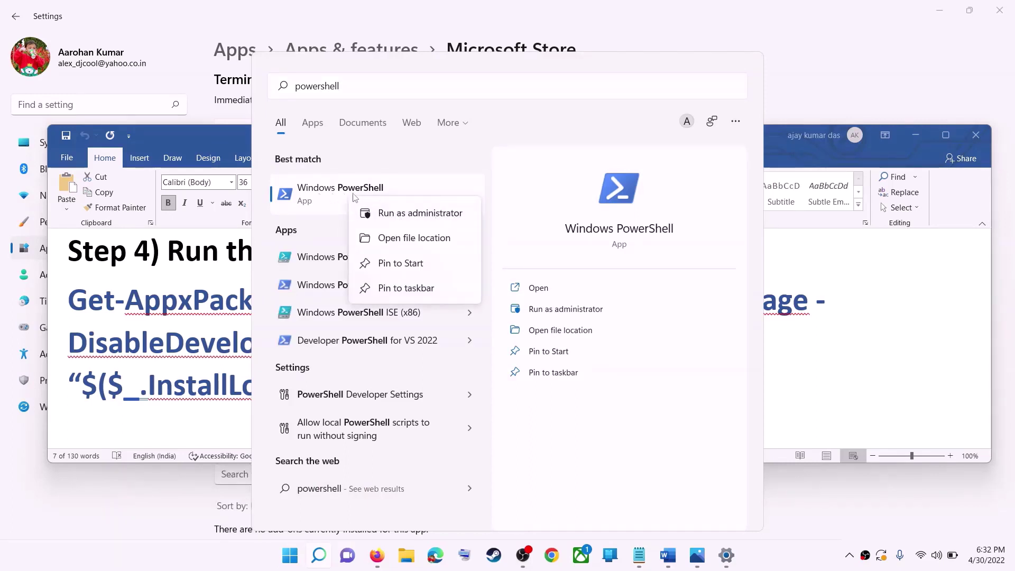
{"action": "key", "text": "Escape"}
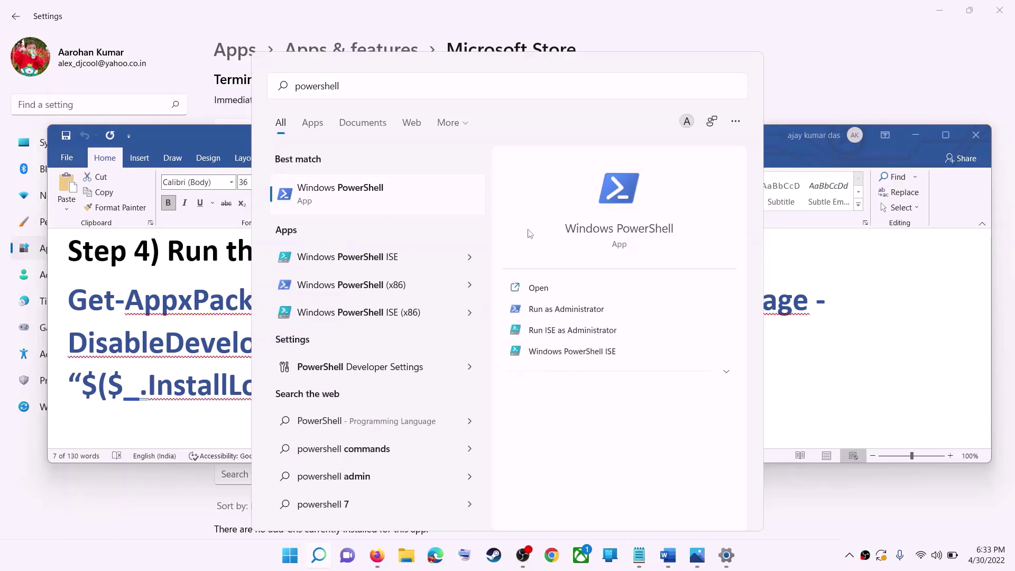
{"action": "right_click", "coordinate": [399, 200]}
{"action": "left_click", "coordinate": [446, 214]}
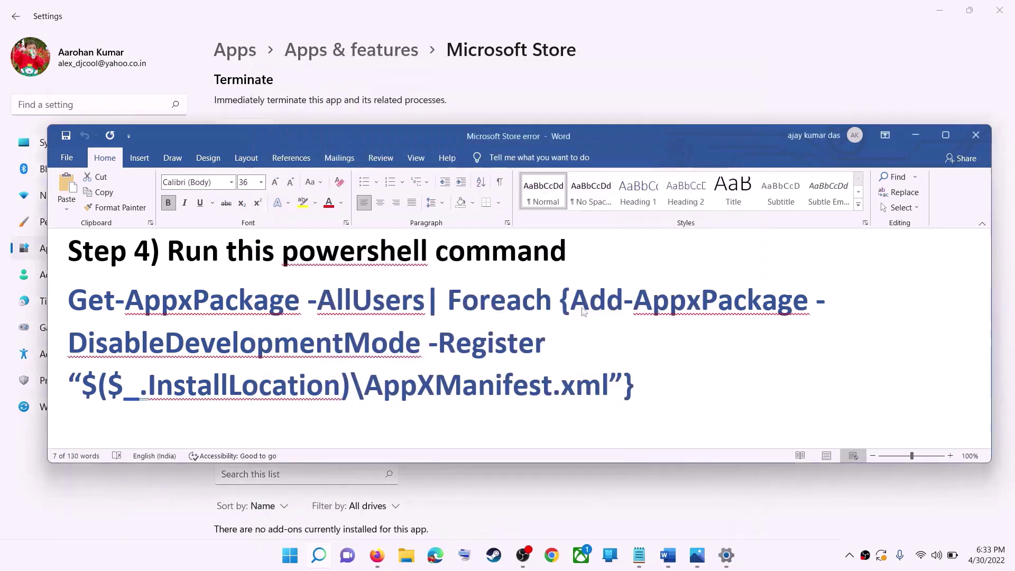
{"action": "left_click", "coordinate": [444, 378]}
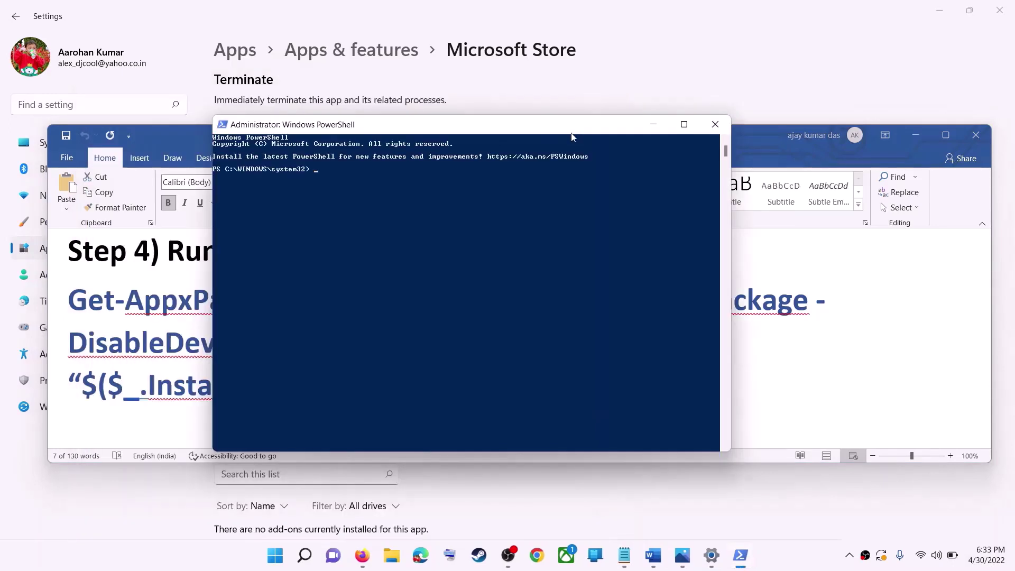
{"action": "key", "text": "ctrl+v"}
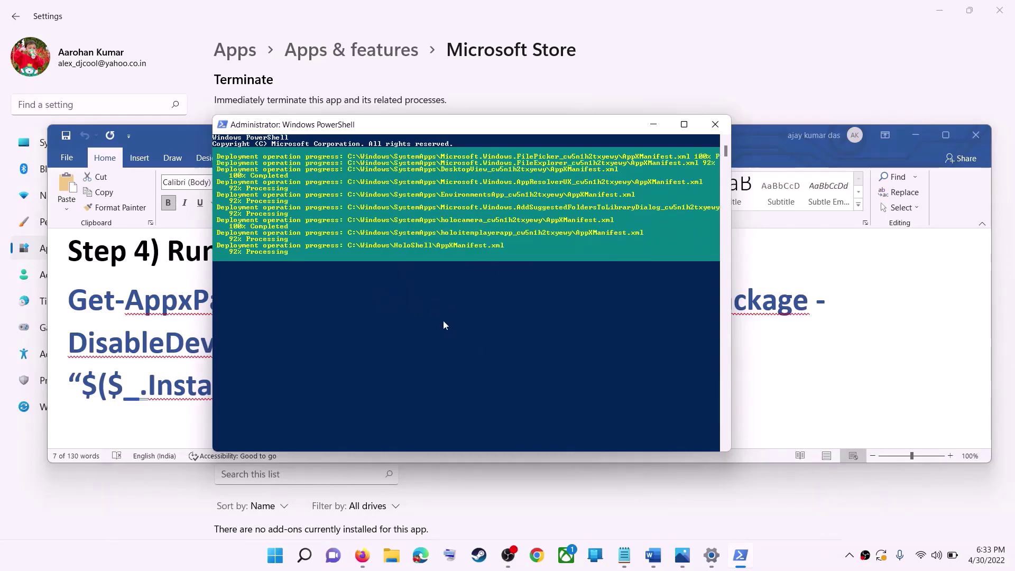
{"action": "left_click", "coordinate": [792, 558]}
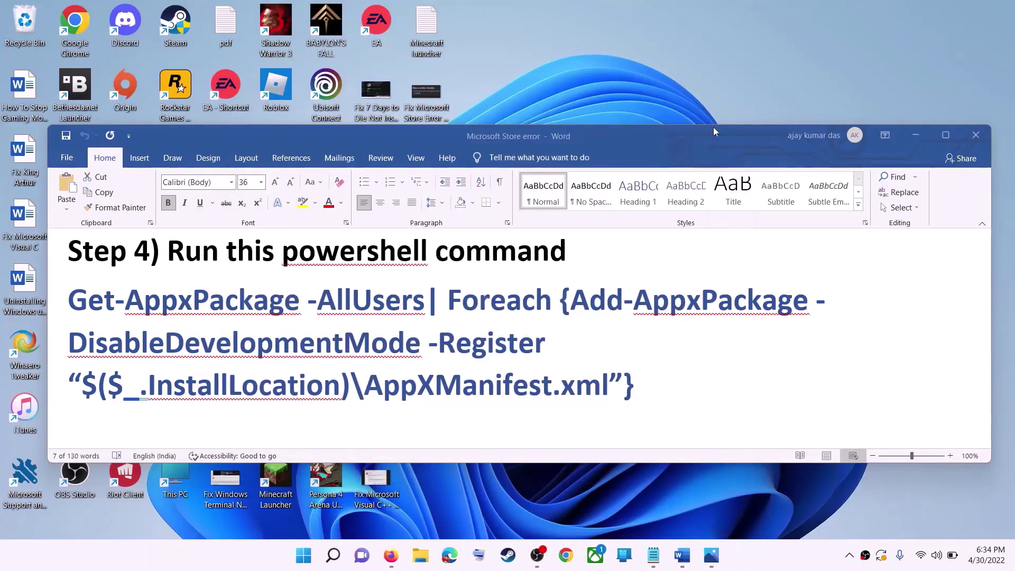
- Open File Explorer and navigate to This PC > Windows (C:) > Users > the user's profile folder
{"action": "triple_click", "coordinate": [418, 336]}
{"action": "scroll", "coordinate": [428, 339], "scroll_direction": "down", "scroll_amount": 5}
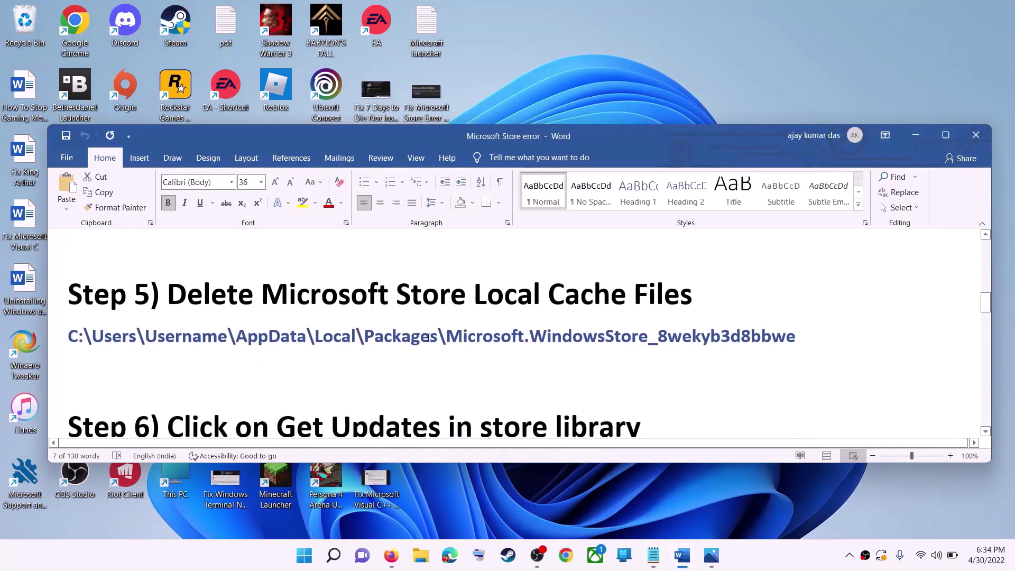
{"action": "scroll", "coordinate": [429, 338], "scroll_direction": "up", "scroll_amount": 1}
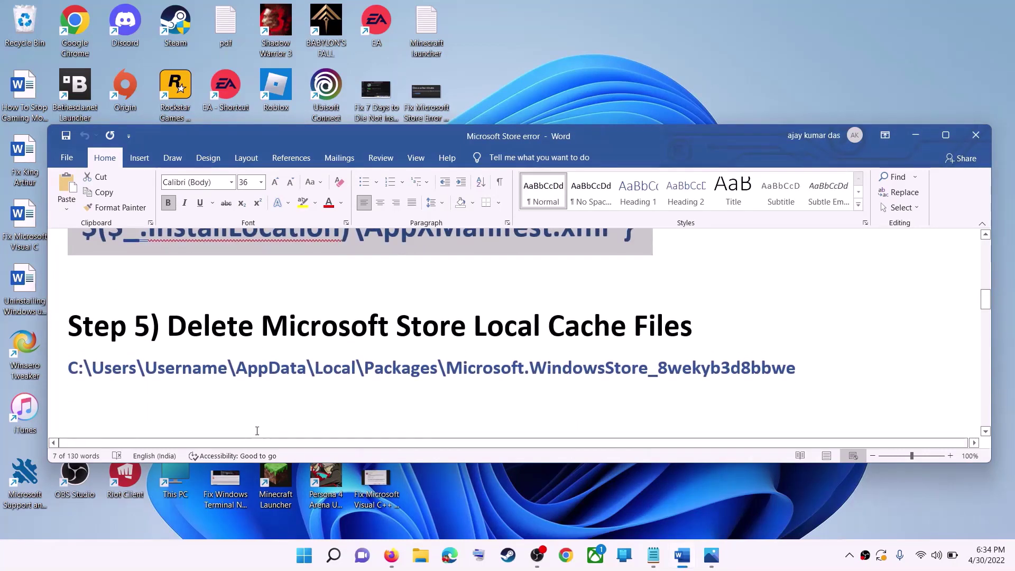
{"action": "left_click", "coordinate": [421, 556]}
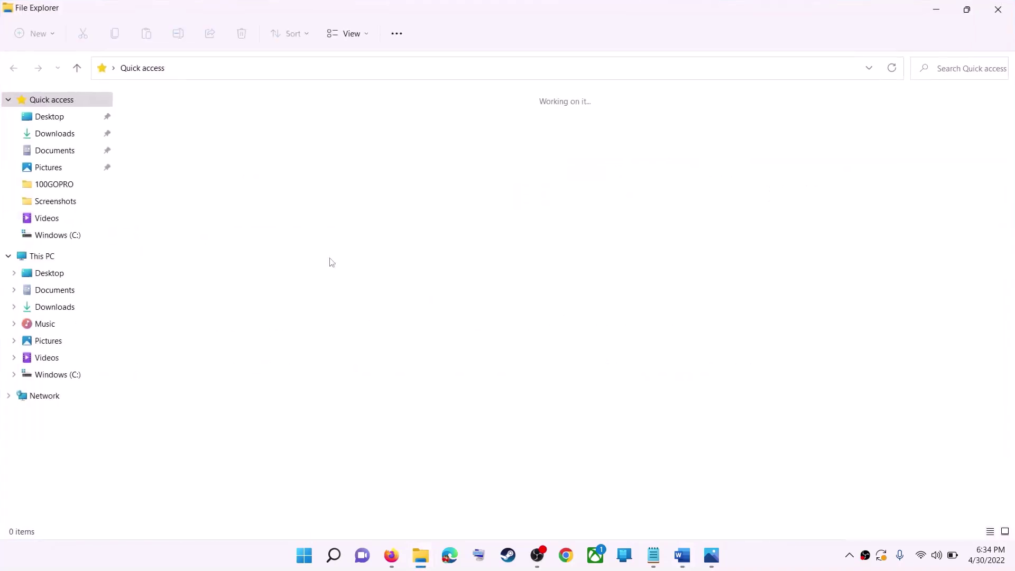
{"action": "left_click", "coordinate": [39, 236]}
{"action": "left_click", "coordinate": [43, 257]}
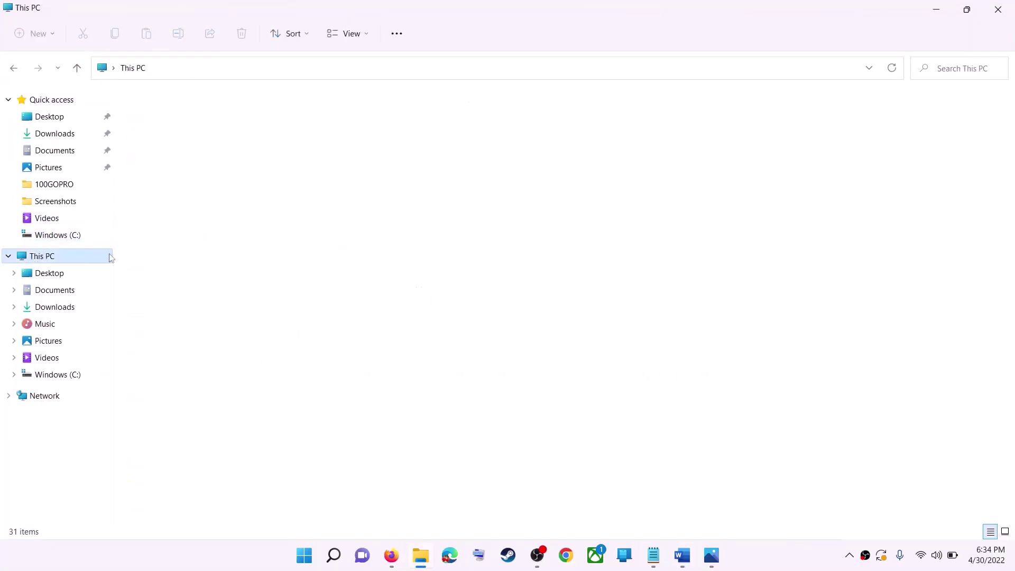
{"action": "left_click", "coordinate": [217, 226]}
{"action": "double_click", "coordinate": [208, 224]}
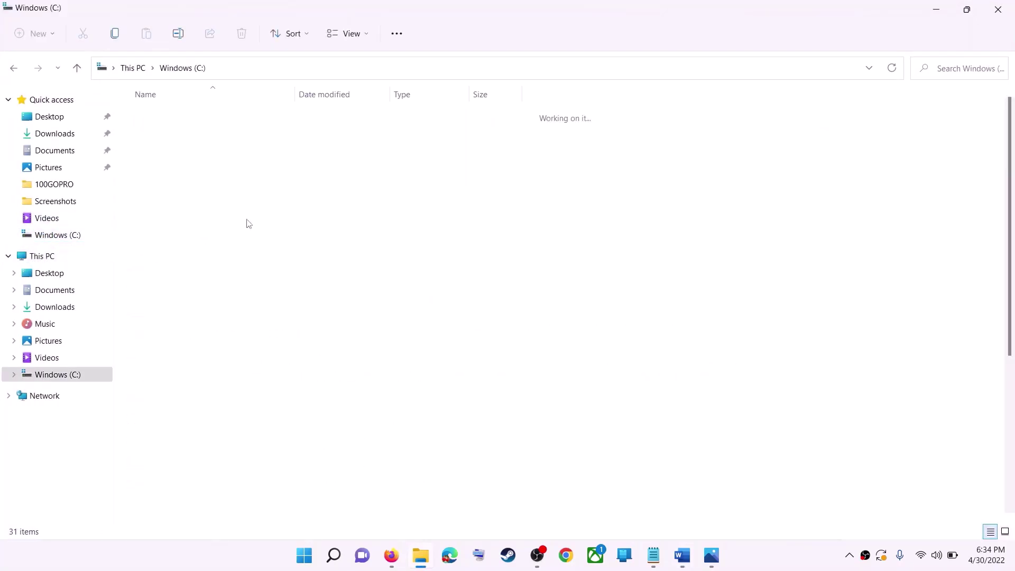
{"action": "scroll", "coordinate": [249, 352], "scroll_direction": "down", "scroll_amount": 5}
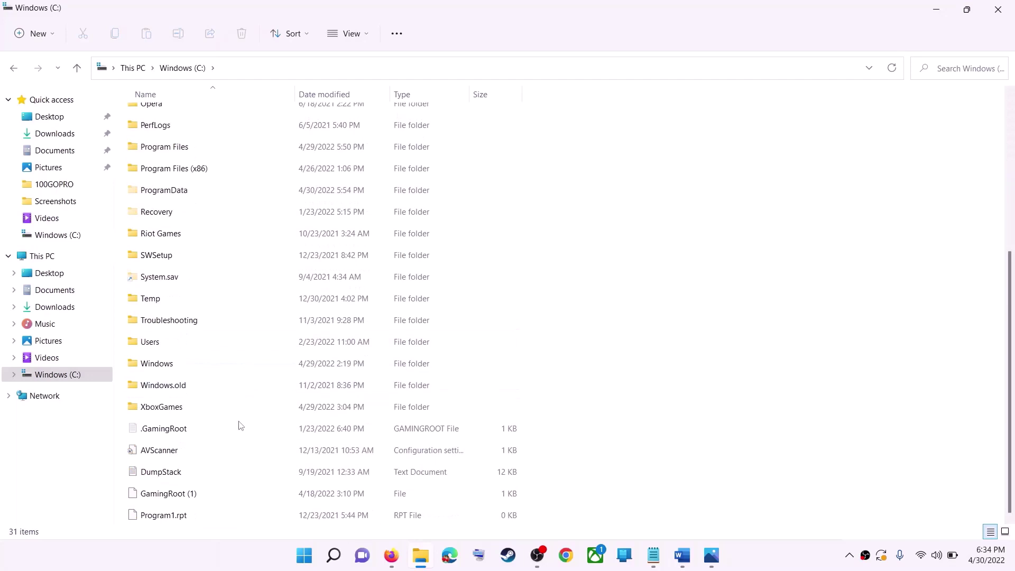
{"action": "left_click", "coordinate": [164, 348]}
{"action": "double_click", "coordinate": [175, 342]}
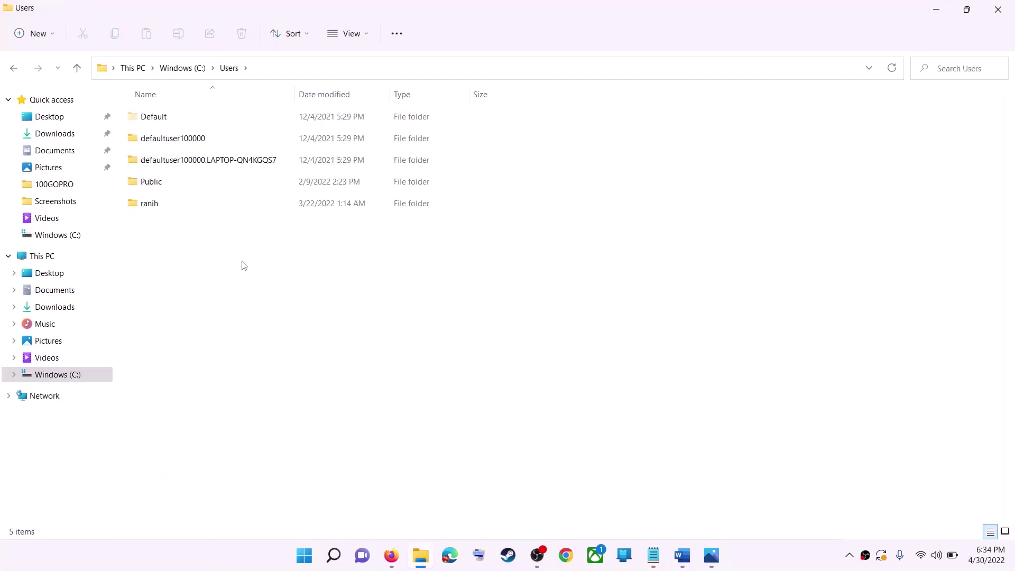
{"action": "left_click", "coordinate": [165, 208]}
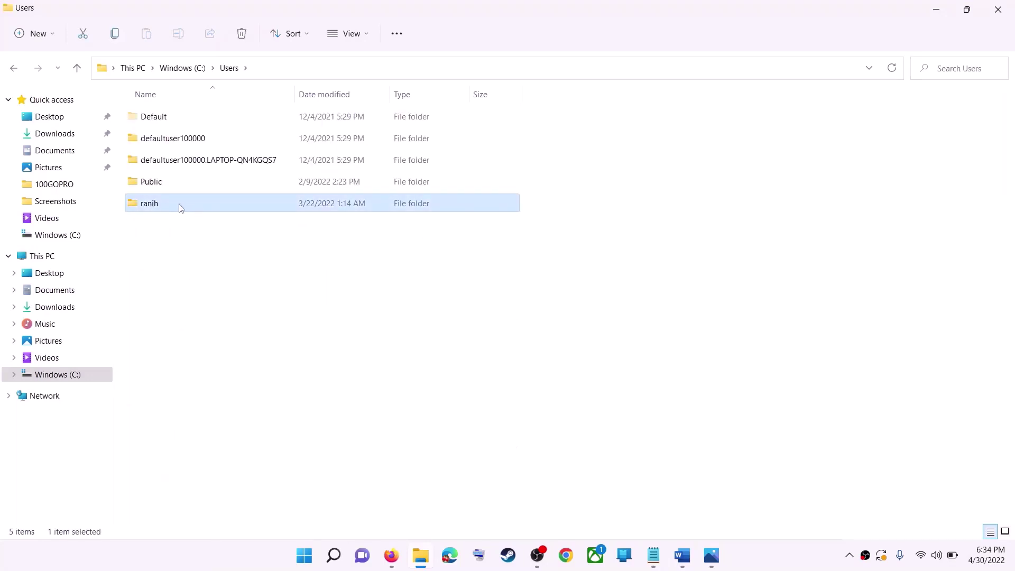
{"action": "double_click", "coordinate": [180, 208]}
- Turn on View > Show > Hidden items and open the AppData folder
{"action": "left_click", "coordinate": [159, 251]}
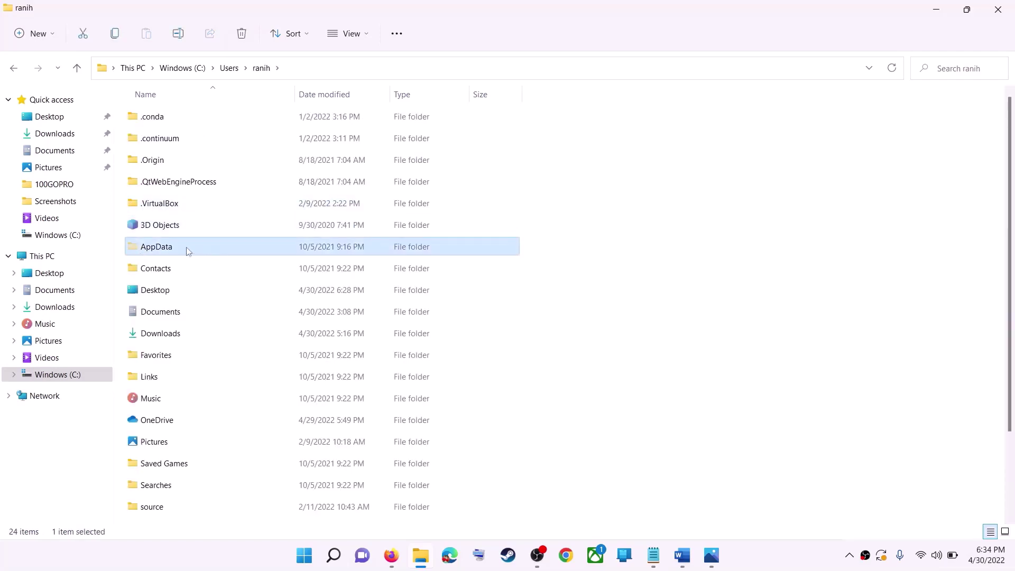
{"action": "left_click", "coordinate": [368, 38]}
{"action": "mouse_move", "coordinate": [363, 261]}
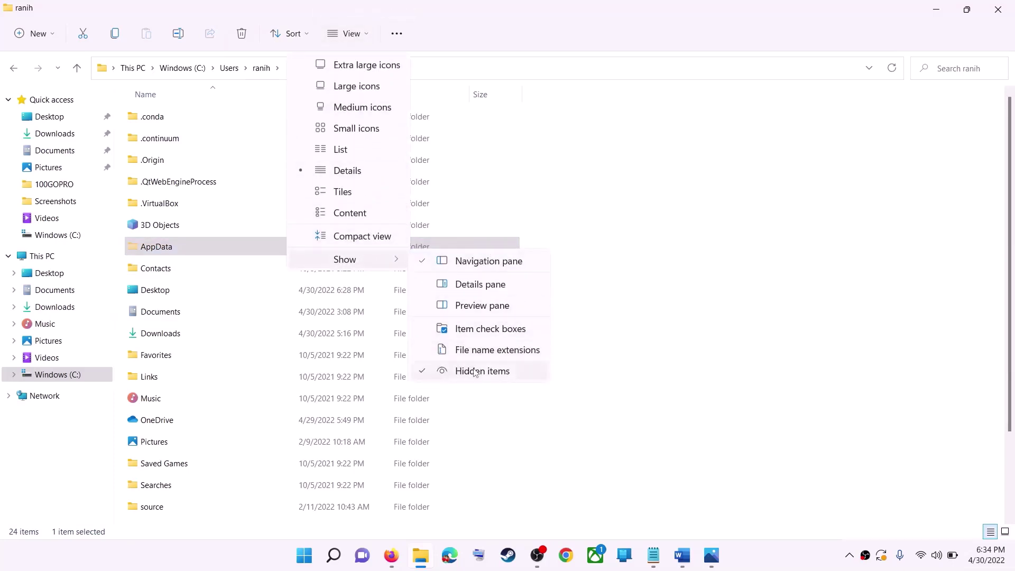
{"action": "left_click", "coordinate": [162, 253]}
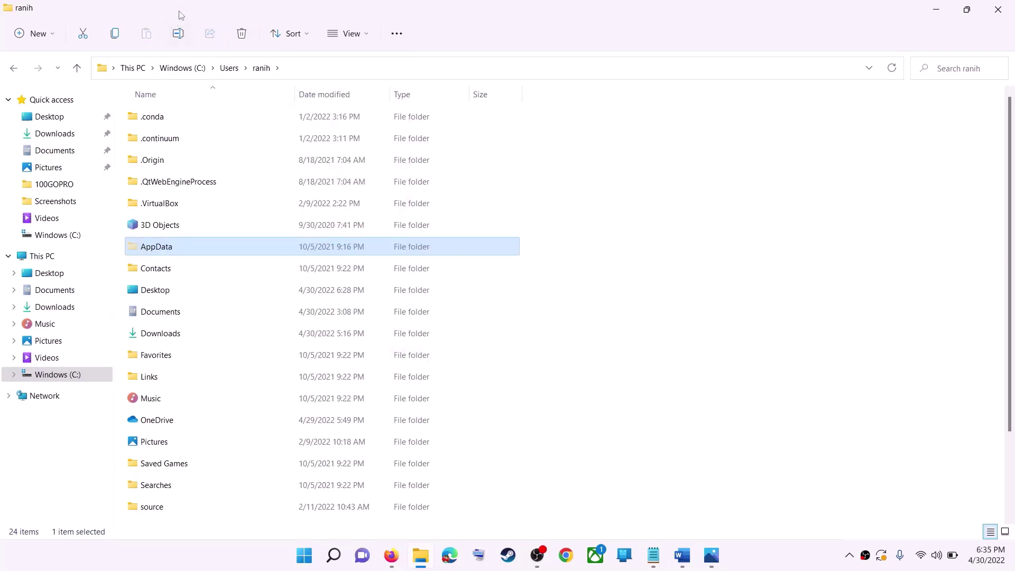
{"action": "double_click", "coordinate": [188, 247]}
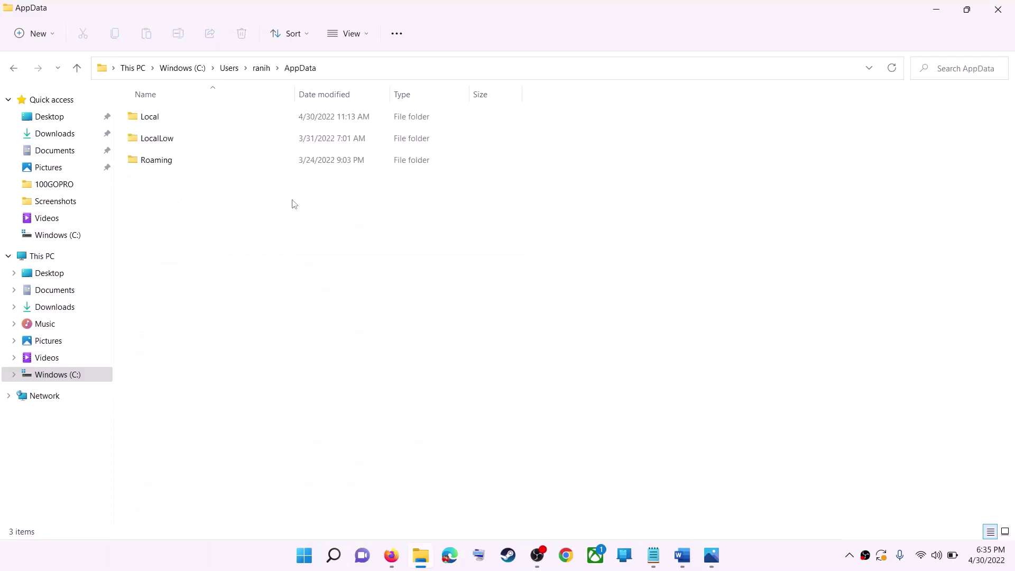
- Open AppData\Local\Packages, checking the Store cache path in the Word notes
{"action": "left_click", "coordinate": [201, 124]}
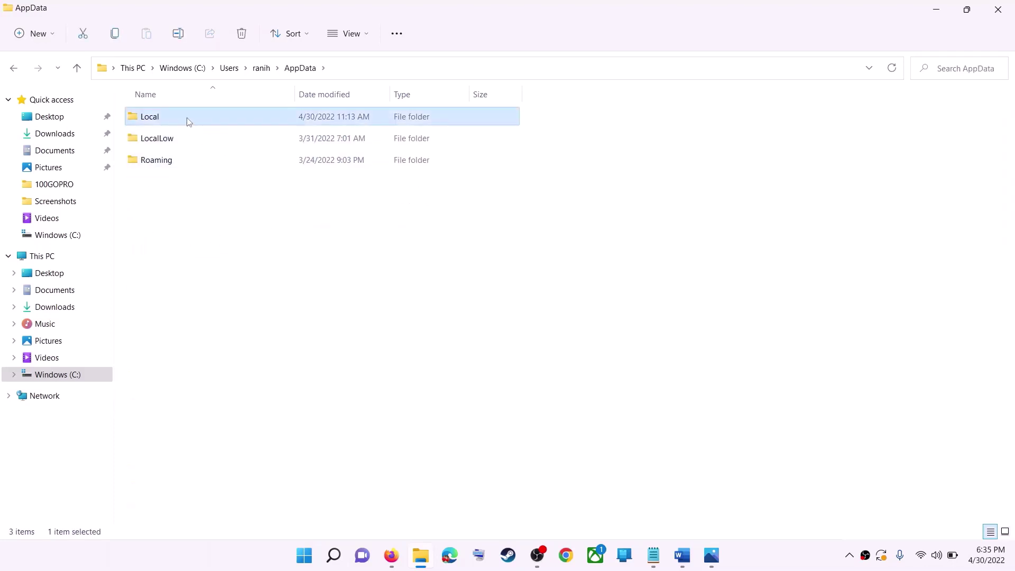
{"action": "double_click", "coordinate": [188, 122]}
{"action": "key", "text": "p"}
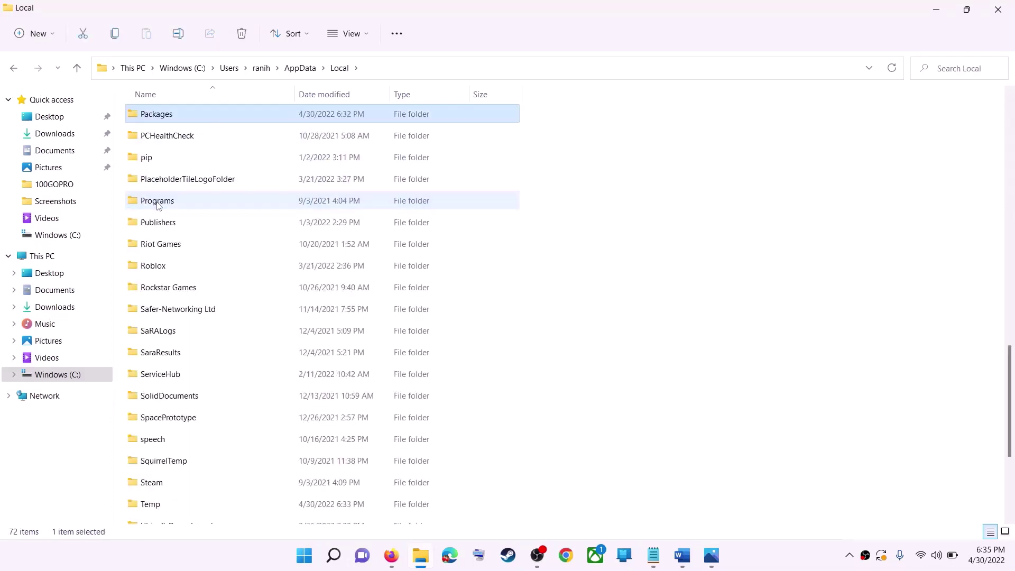
{"action": "left_click", "coordinate": [237, 119]}
{"action": "double_click", "coordinate": [241, 118]}
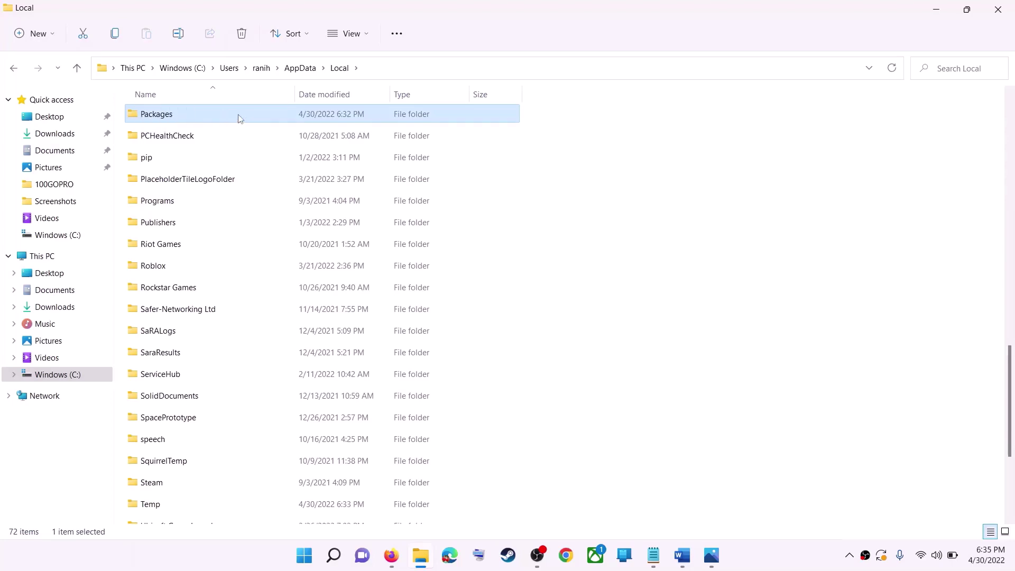
{"action": "scroll", "coordinate": [300, 320], "scroll_direction": "down", "scroll_amount": 15}
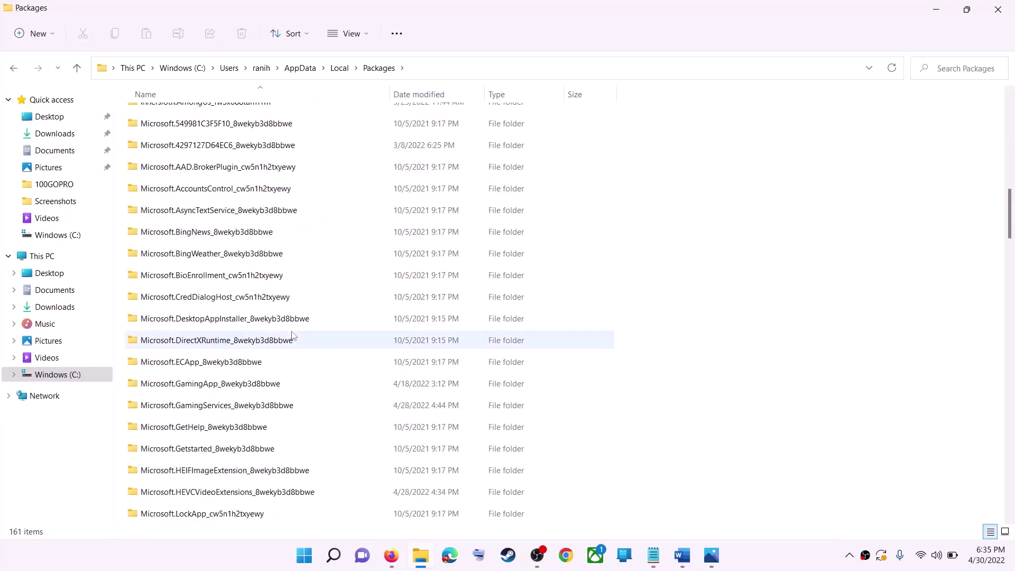
{"action": "key", "text": "alt+Tab"}
{"action": "key", "text": "alt+Tab"}
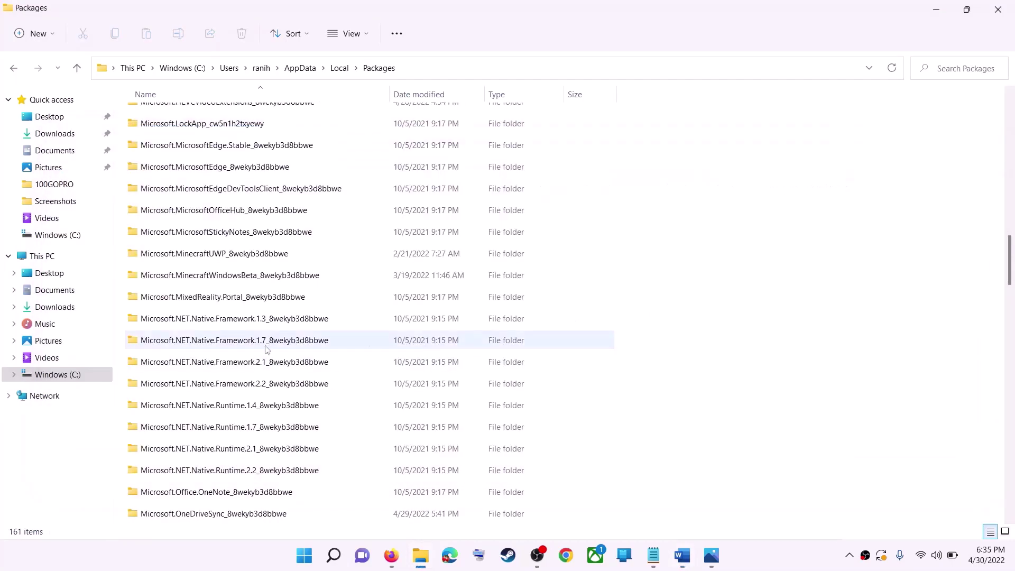
{"action": "scroll", "coordinate": [275, 361], "scroll_direction": "down", "scroll_amount": 10}
{"action": "scroll", "coordinate": [274, 361], "scroll_direction": "down", "scroll_amount": 3}
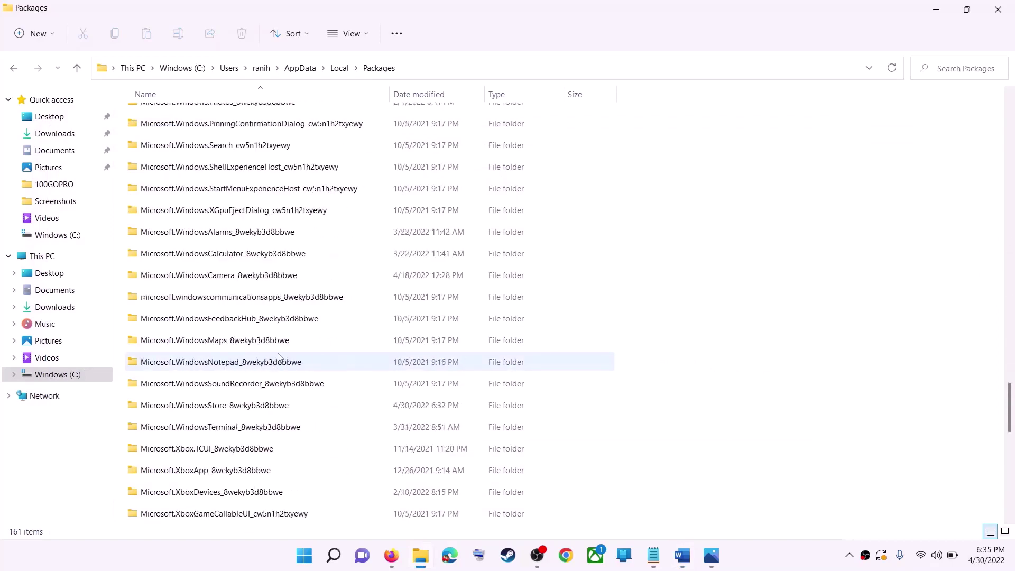
- Open Microsoft.WindowsStore_8wekyb3d8bbwe and delete its LocalCache folder
{"action": "left_click", "coordinate": [230, 282]}
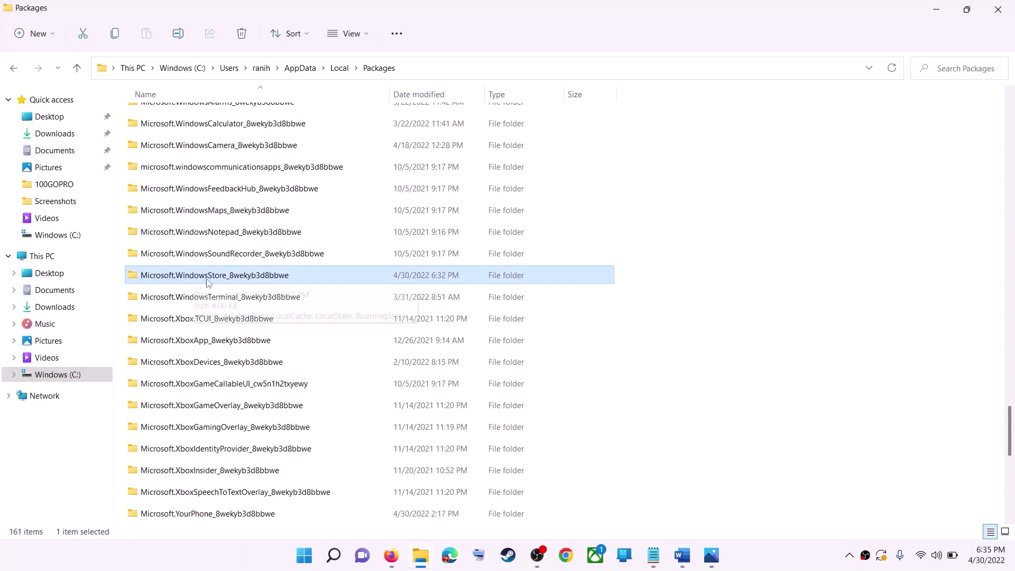
{"action": "left_click", "coordinate": [281, 280]}
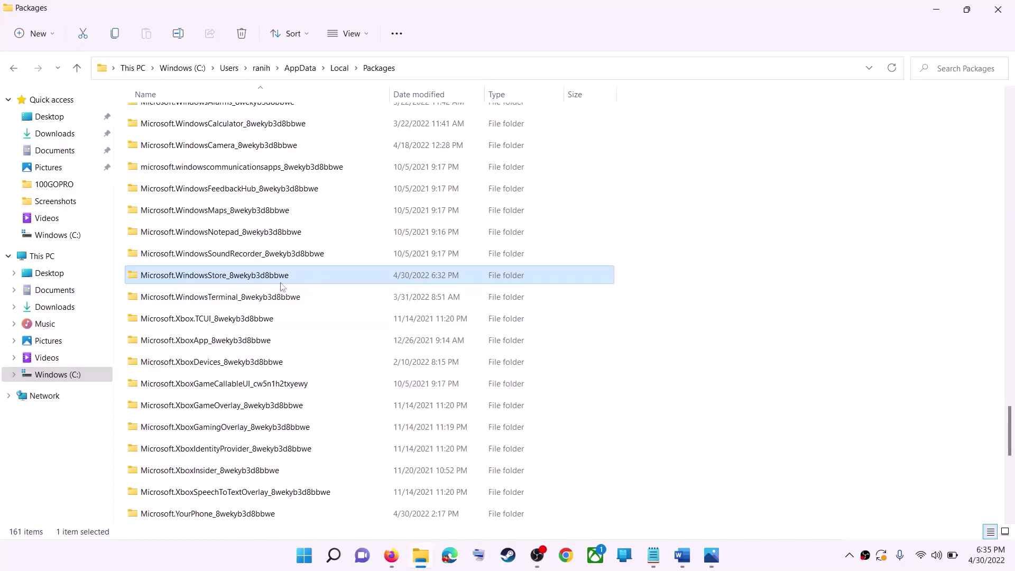
{"action": "left_click", "coordinate": [324, 276]}
{"action": "double_click", "coordinate": [317, 274]}
{"action": "left_click", "coordinate": [185, 162]}
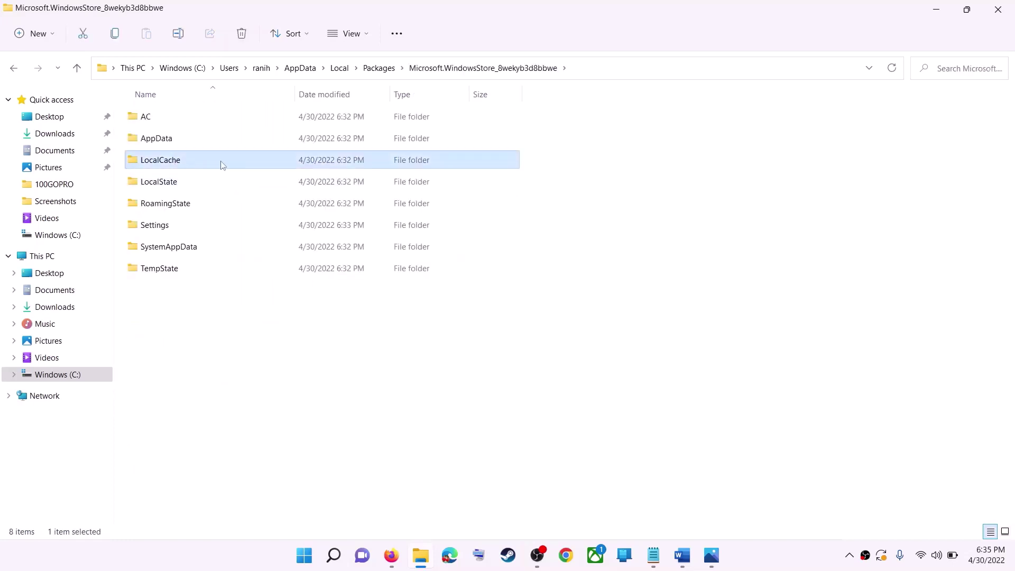
{"action": "right_click", "coordinate": [170, 165]}
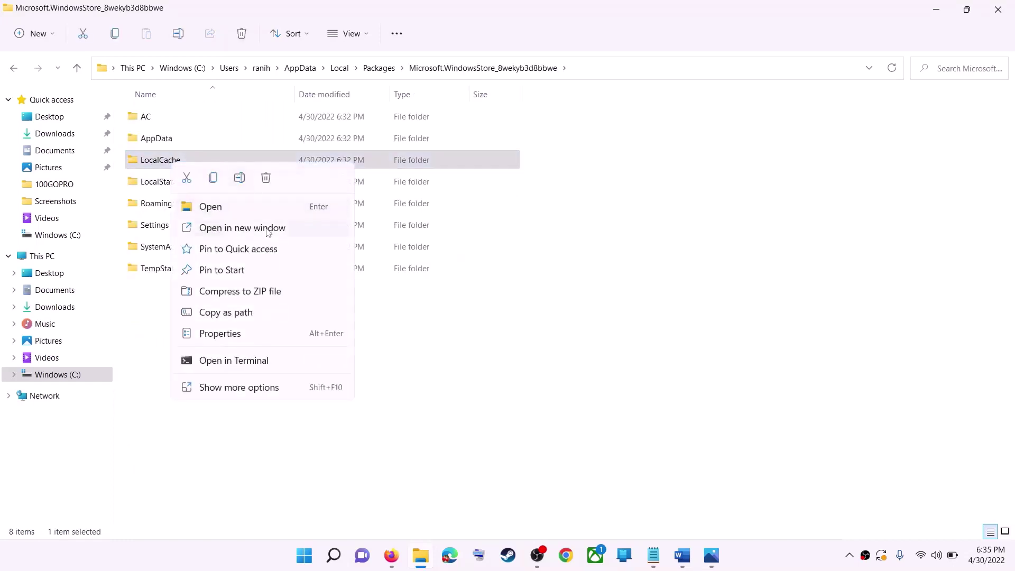
{"action": "left_click", "coordinate": [261, 181]}
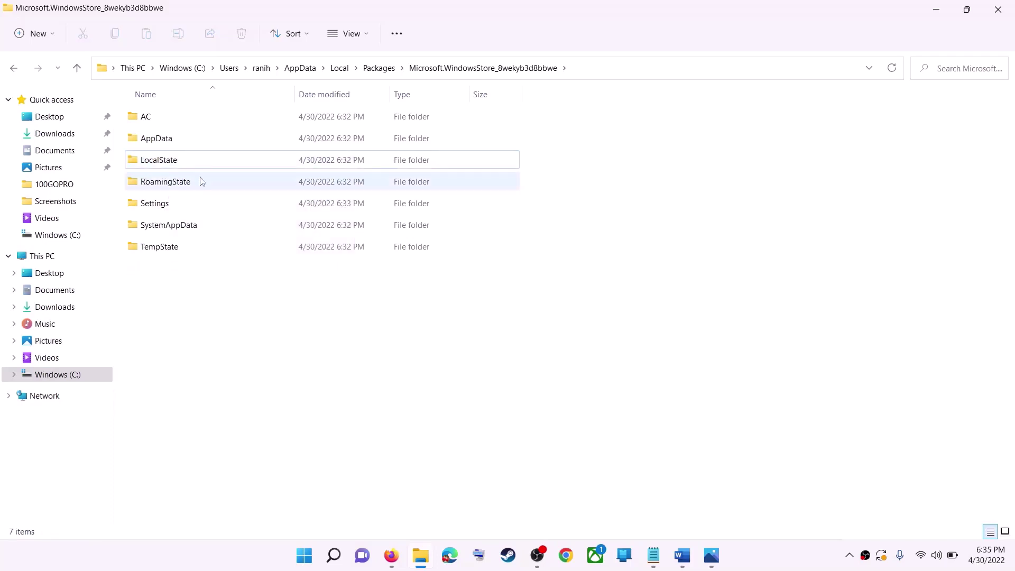
- Open the Start menu's power options, then dismiss them and close Start
{"action": "left_click", "coordinate": [304, 555]}
{"action": "left_click", "coordinate": [672, 510]}
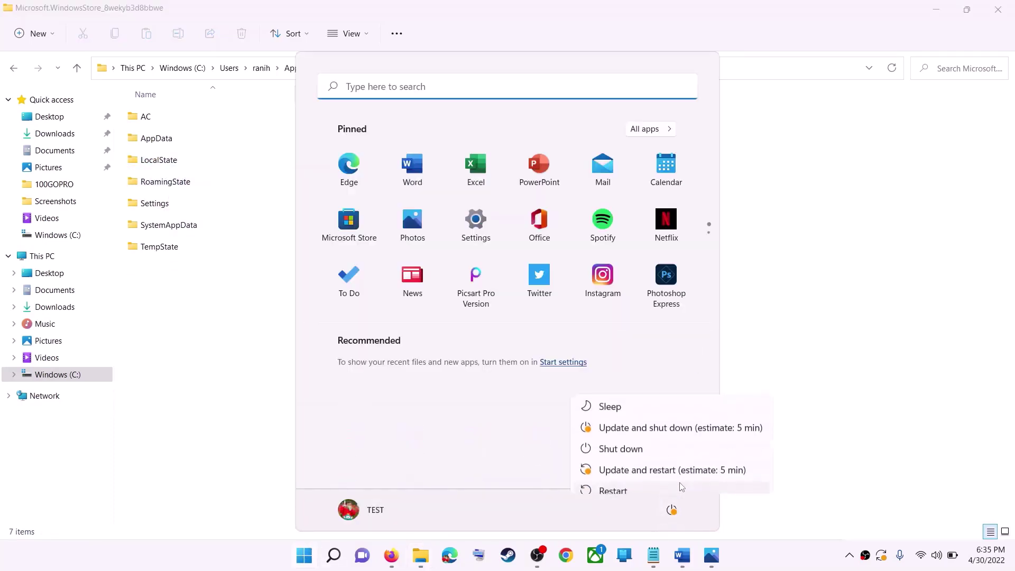
{"action": "key", "text": "Escape"}
{"action": "left_click", "coordinate": [852, 277]}
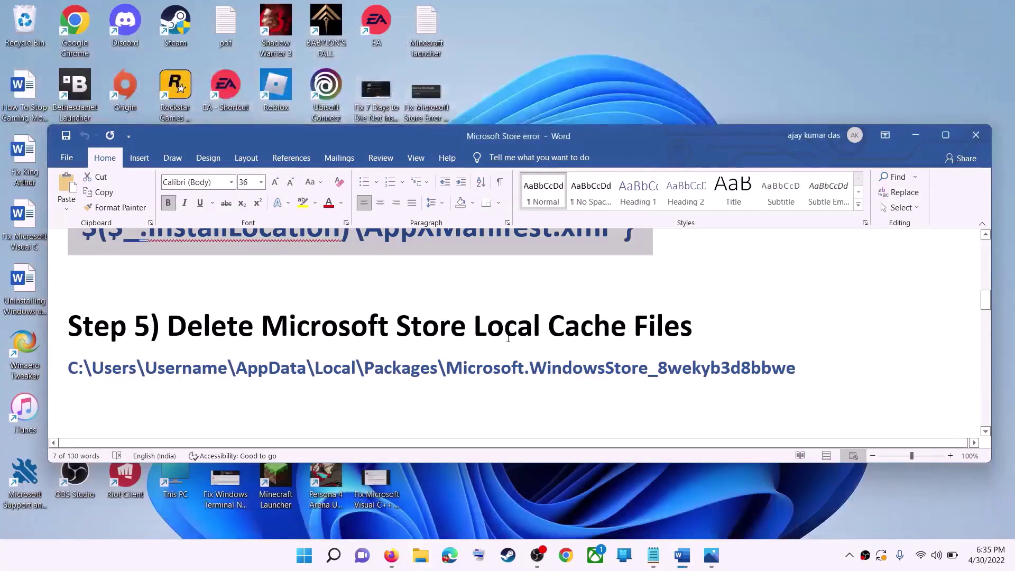
- Highlight Step 6, 'Click on Get Updates in store library', in the Word guide
{"action": "left_click", "coordinate": [255, 327]}
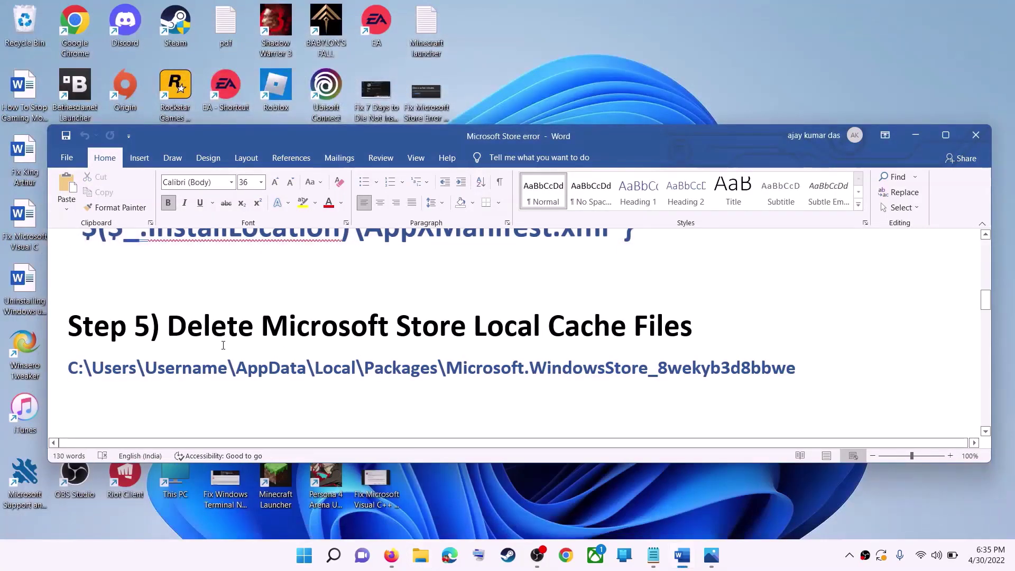
{"action": "scroll", "coordinate": [264, 333], "scroll_direction": "down", "scroll_amount": 3}
{"action": "scroll", "coordinate": [248, 331], "scroll_direction": "up", "scroll_amount": 1}
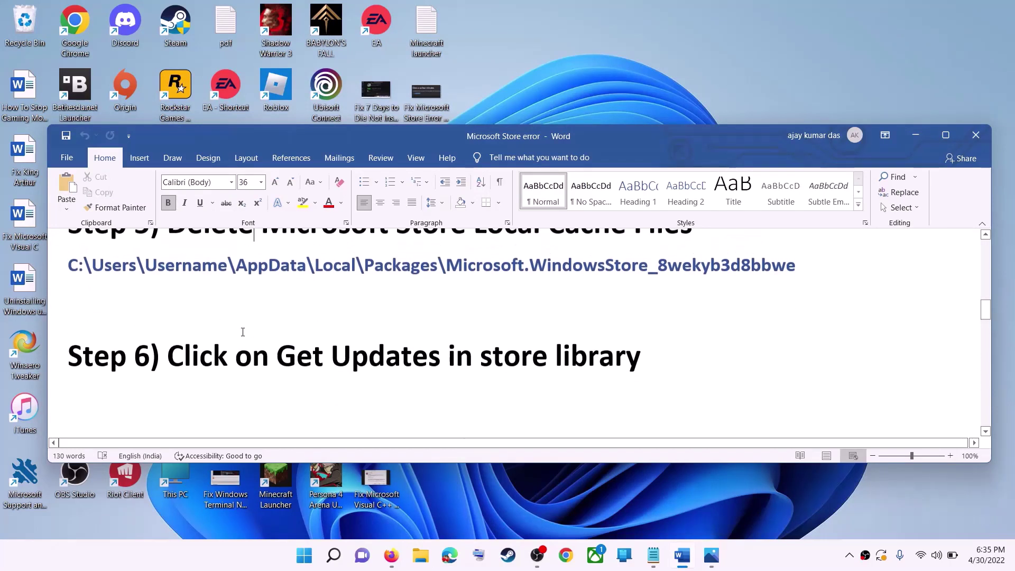
{"action": "left_click_drag", "start_coordinate": [306, 361], "coordinate": [667, 364]}
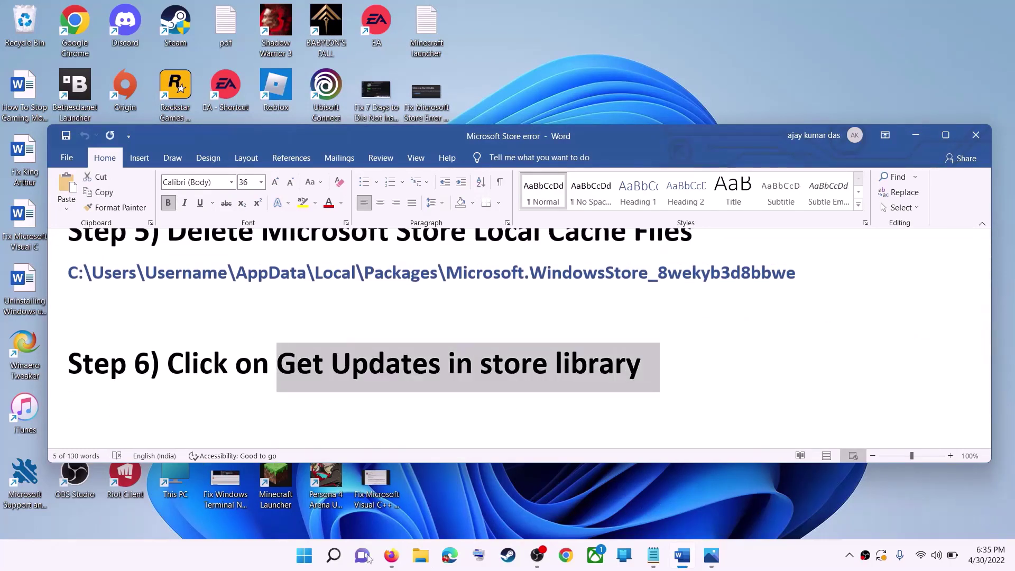
- Launch Microsoft Store via search, run Get updates in Library (three updates found), then minimize it
{"action": "left_click", "coordinate": [308, 562]}
{"action": "type", "text": "store"}
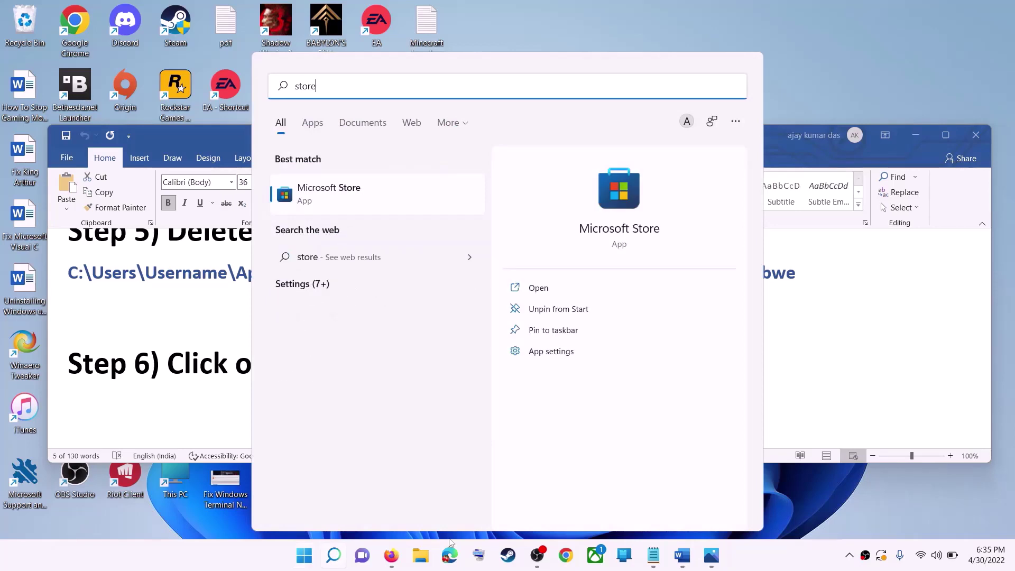
{"action": "key", "text": "Return"}
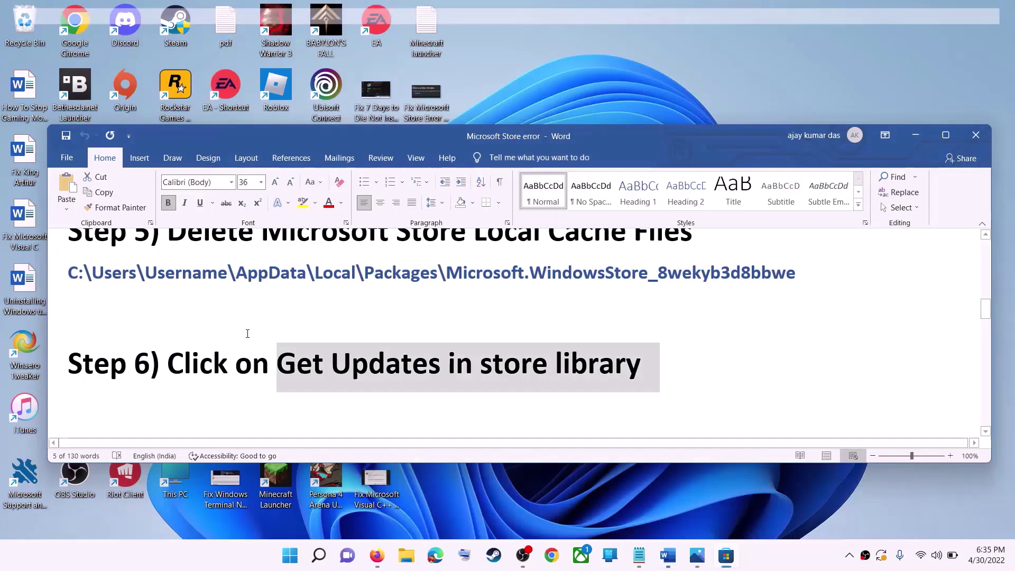
{"action": "left_click", "coordinate": [309, 559]}
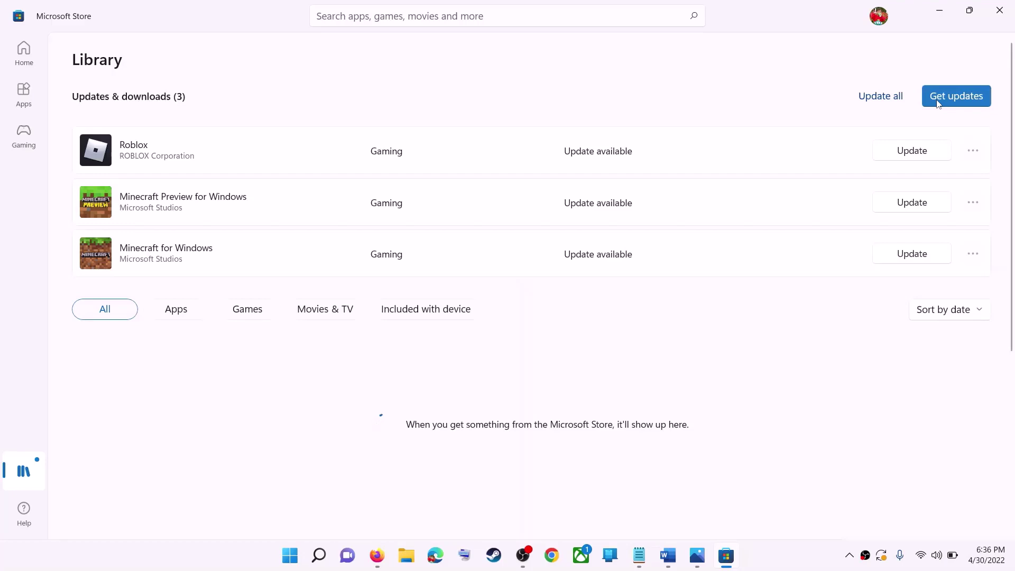
{"action": "left_click", "coordinate": [963, 98]}
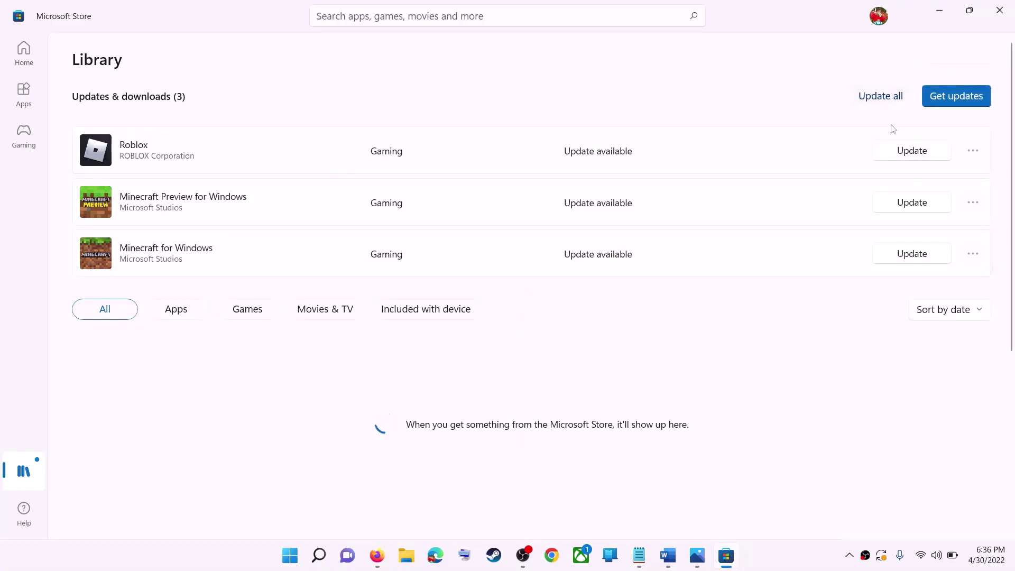
{"action": "left_click", "coordinate": [941, 13]}
- Mark the 'Start all these services' step in the notes and open the Services app
{"action": "left_click_drag", "start_coordinate": [641, 365], "coordinate": [168, 364]}
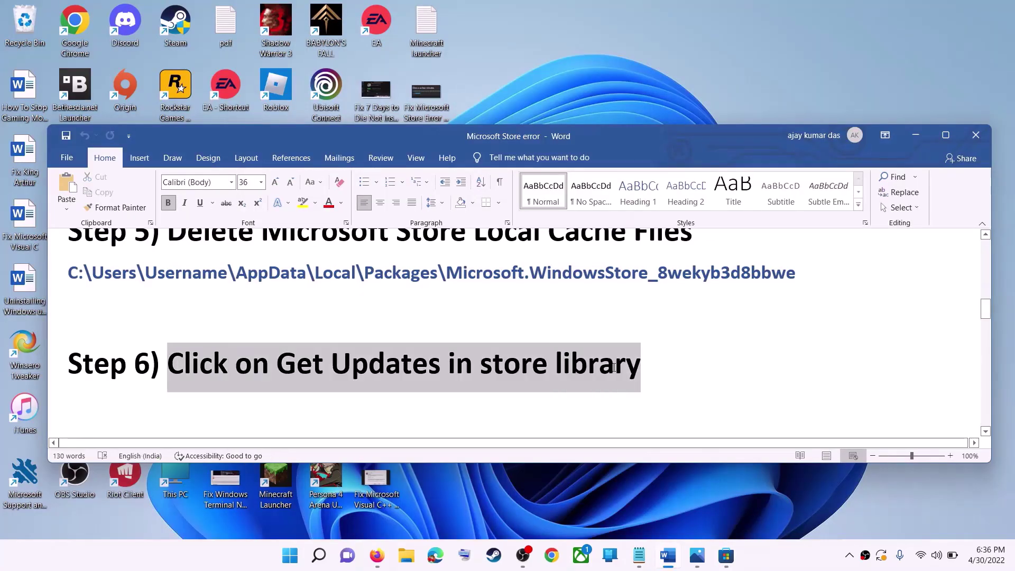
{"action": "scroll", "coordinate": [297, 344], "scroll_direction": "down", "scroll_amount": 5}
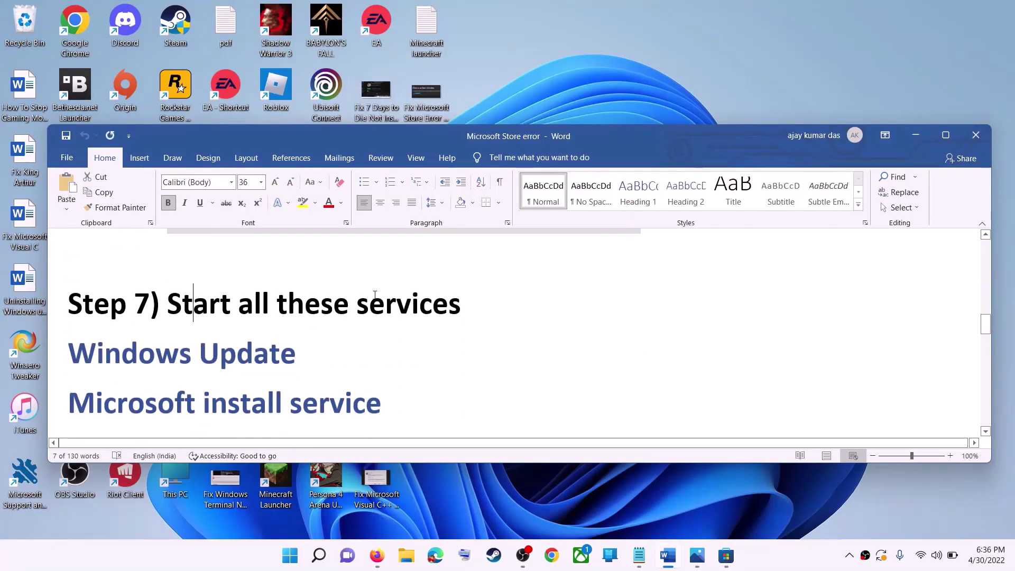
{"action": "left_click_drag", "start_coordinate": [168, 304], "coordinate": [461, 304]}
{"action": "scroll", "coordinate": [461, 304], "scroll_direction": "down", "scroll_amount": 1}
{"action": "left_click", "coordinate": [290, 557]}
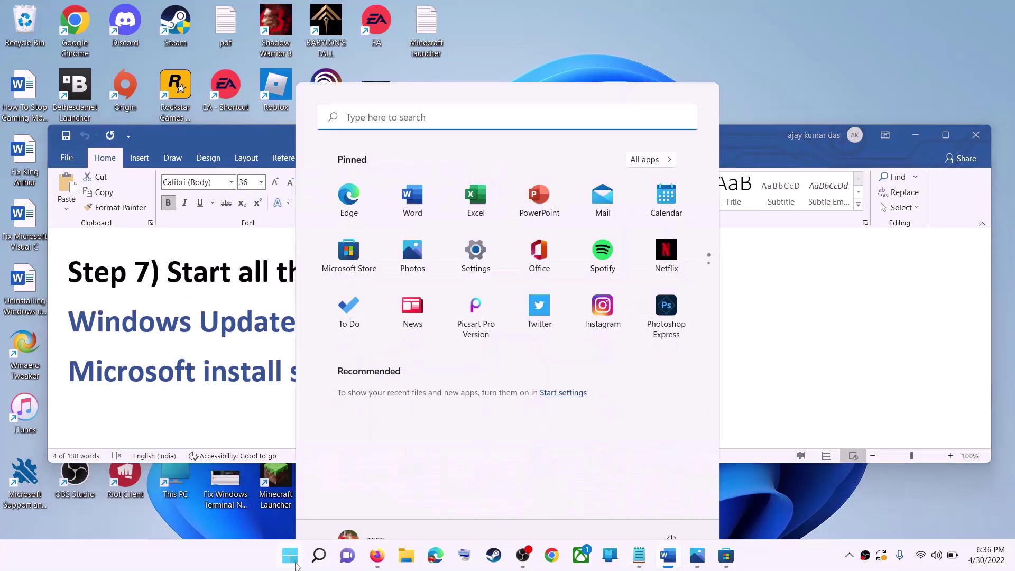
{"action": "type", "text": "services"}
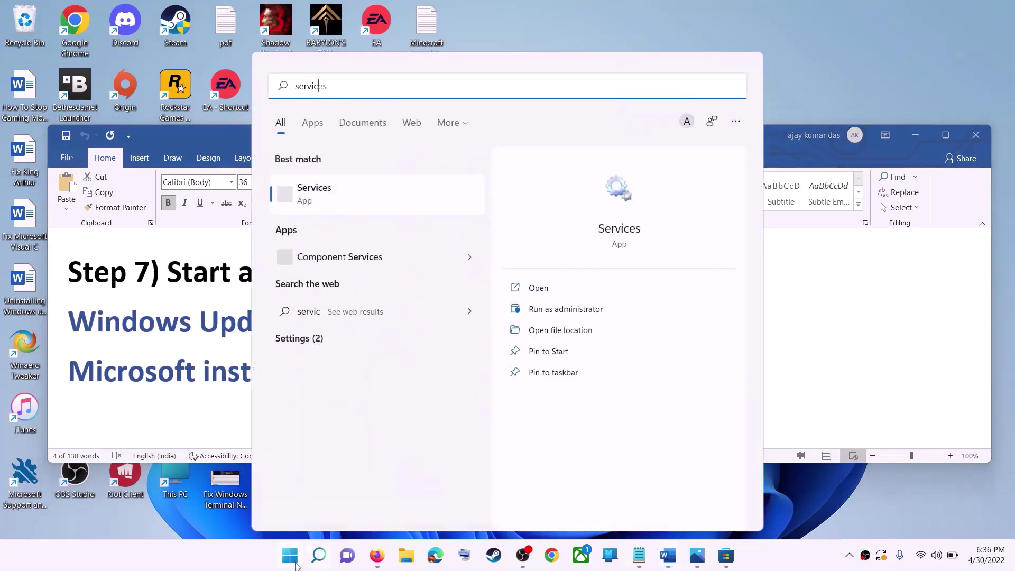
{"action": "left_click", "coordinate": [349, 198]}
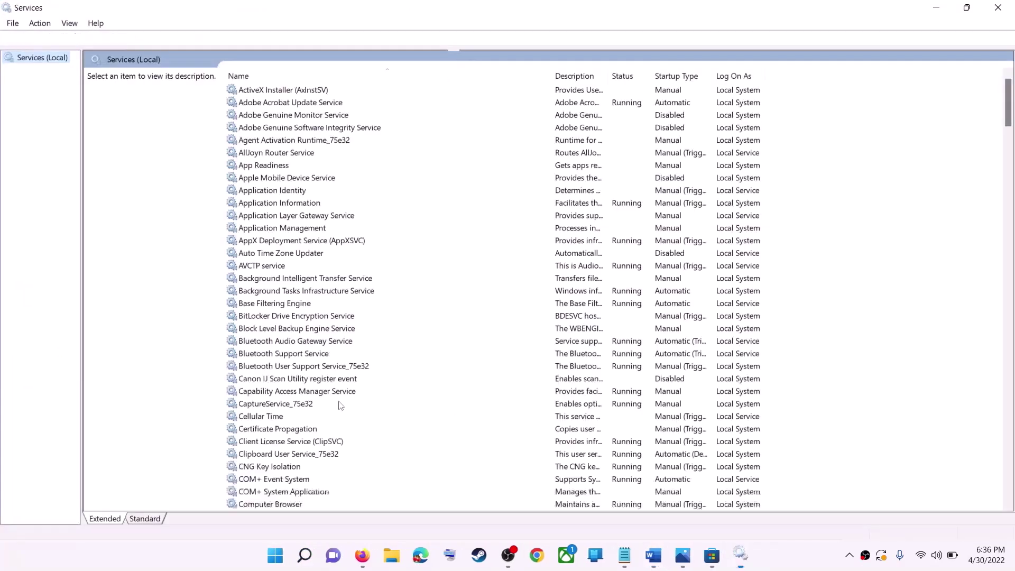
- Set Windows Update to Automatic startup, apply it, and restart the service
{"action": "left_click", "coordinate": [332, 401]}
{"action": "key", "text": "w"}
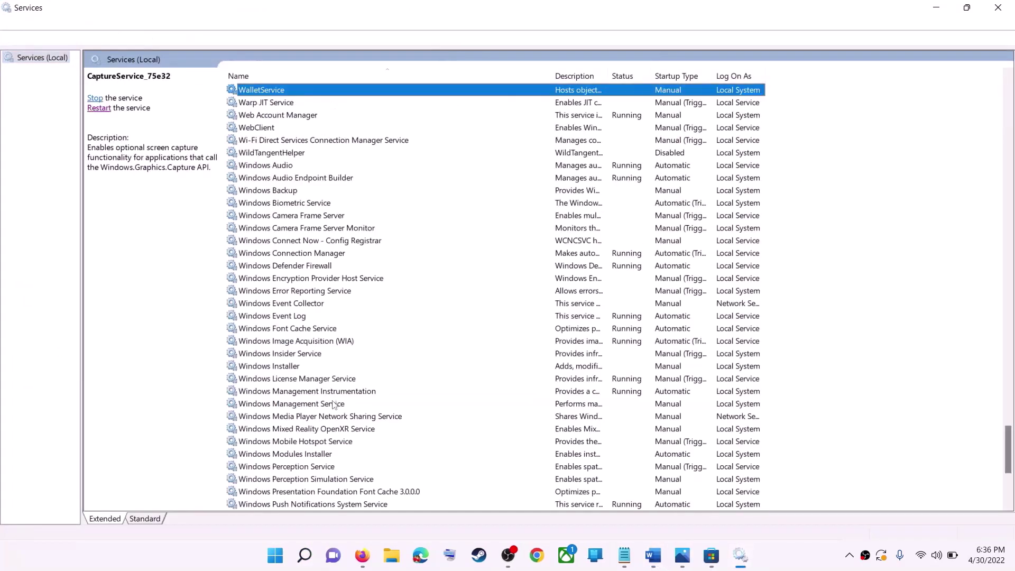
{"action": "scroll", "coordinate": [349, 460], "scroll_direction": "down", "scroll_amount": 6}
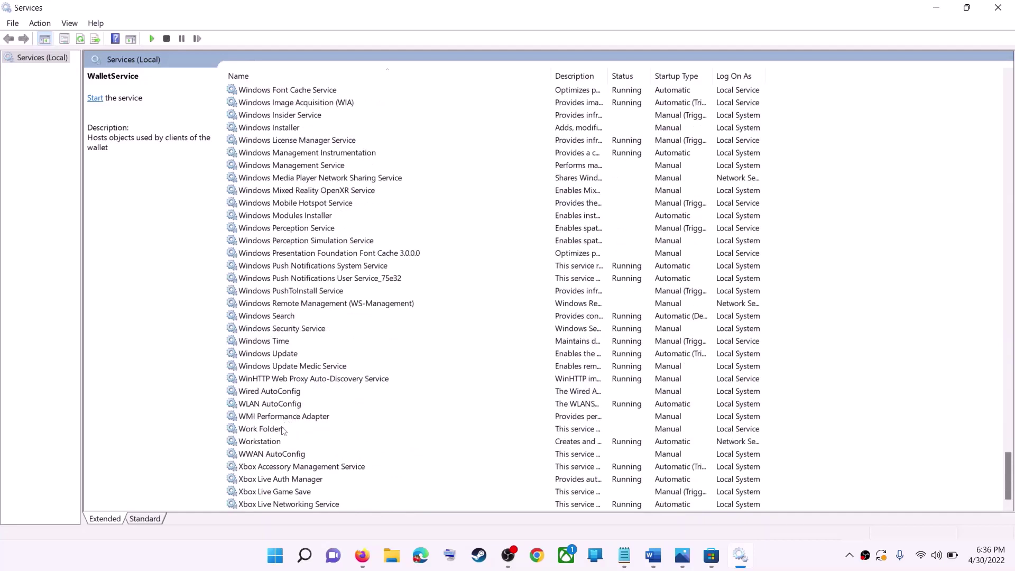
{"action": "left_click", "coordinate": [288, 357]}
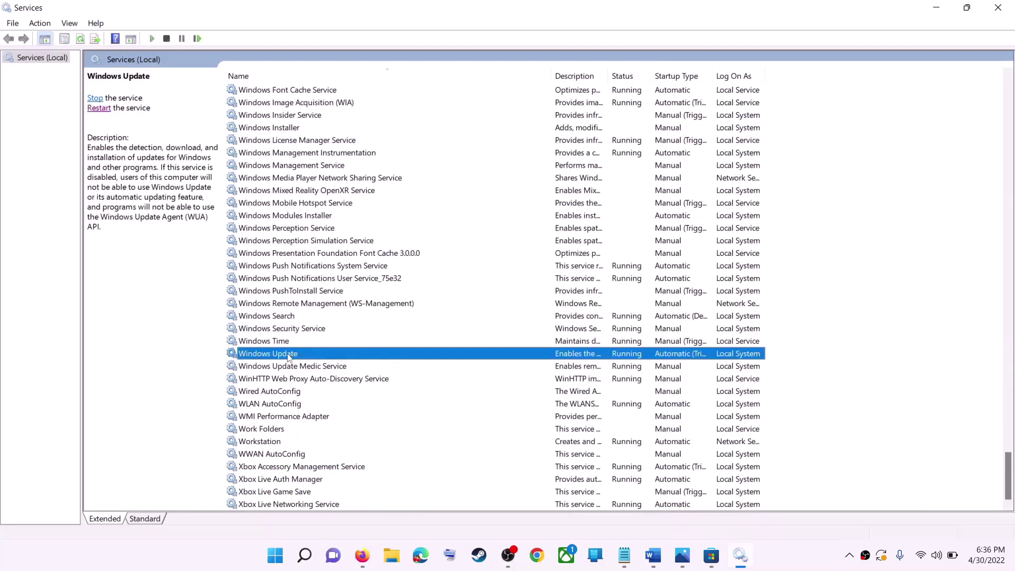
{"action": "double_click", "coordinate": [343, 359]}
{"action": "left_click", "coordinate": [497, 262]}
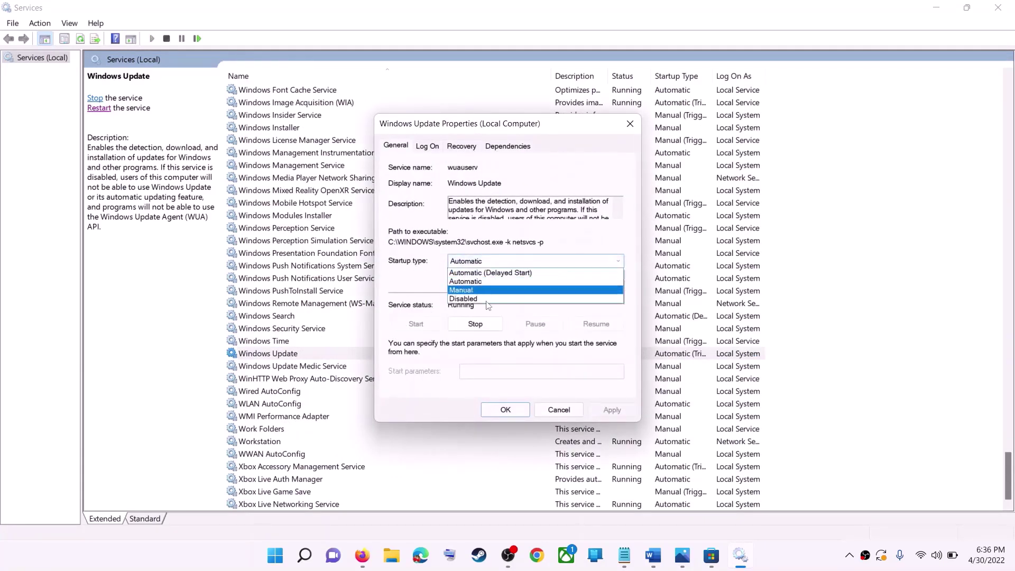
{"action": "left_click", "coordinate": [505, 281]}
{"action": "left_click", "coordinate": [614, 411]}
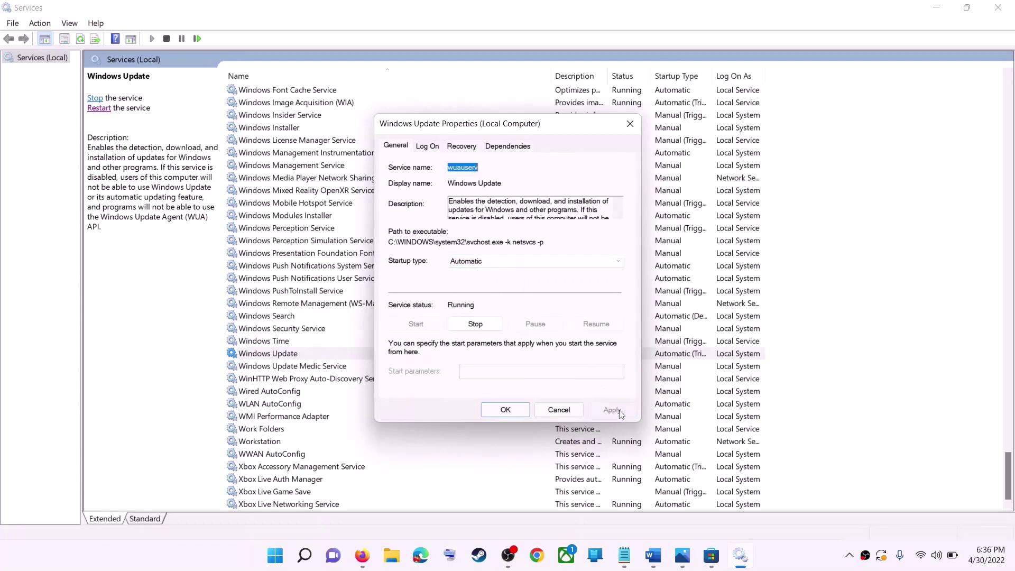
{"action": "left_click", "coordinate": [506, 410]}
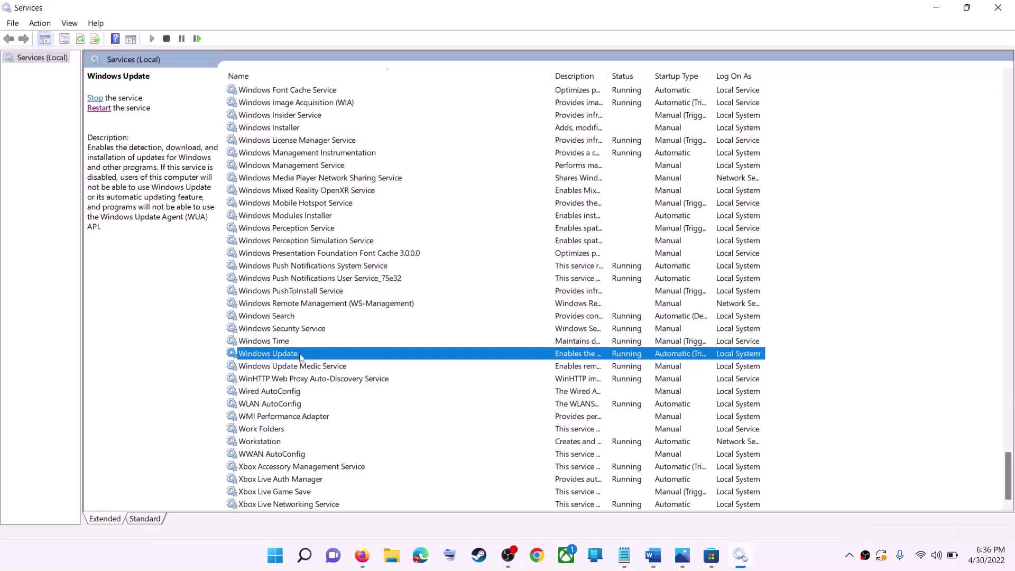
{"action": "left_click", "coordinate": [99, 108]}
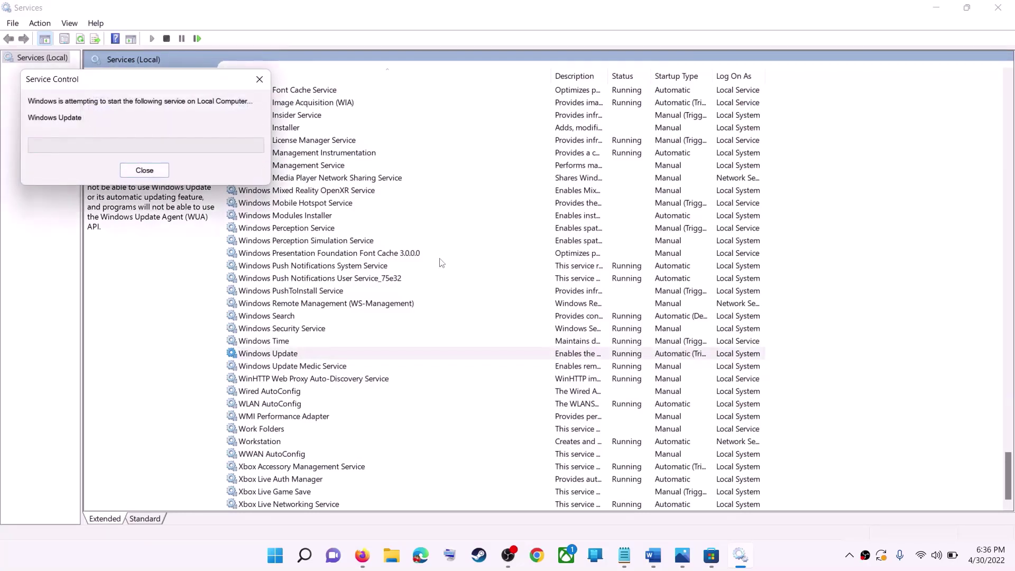
- Set Microsoft Store Install Service to Automatic startup, restart it, and close Services
{"action": "left_click", "coordinate": [326, 267]}
{"action": "key", "text": "m"}
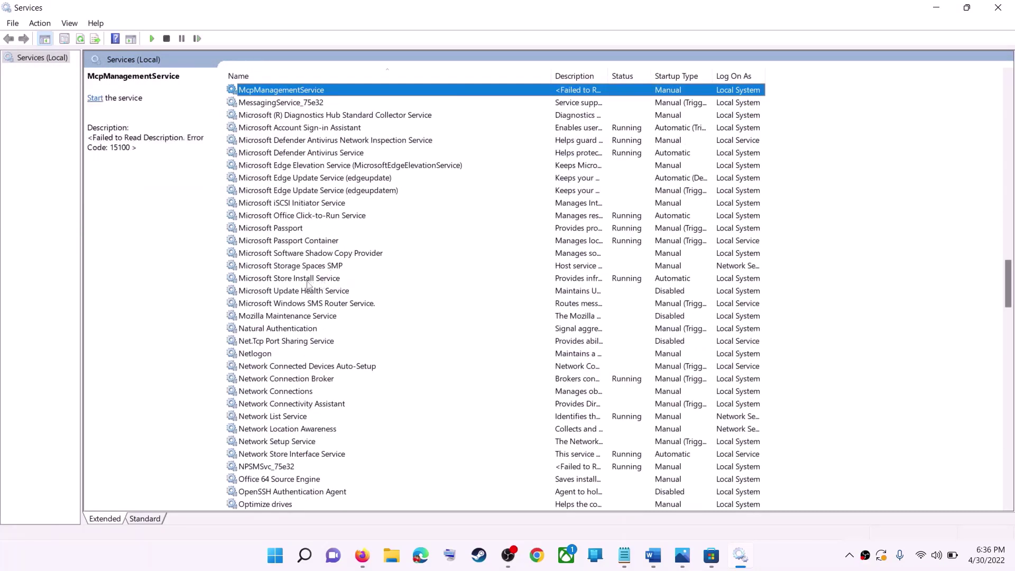
{"action": "left_click", "coordinate": [307, 280]}
{"action": "double_click", "coordinate": [469, 284]}
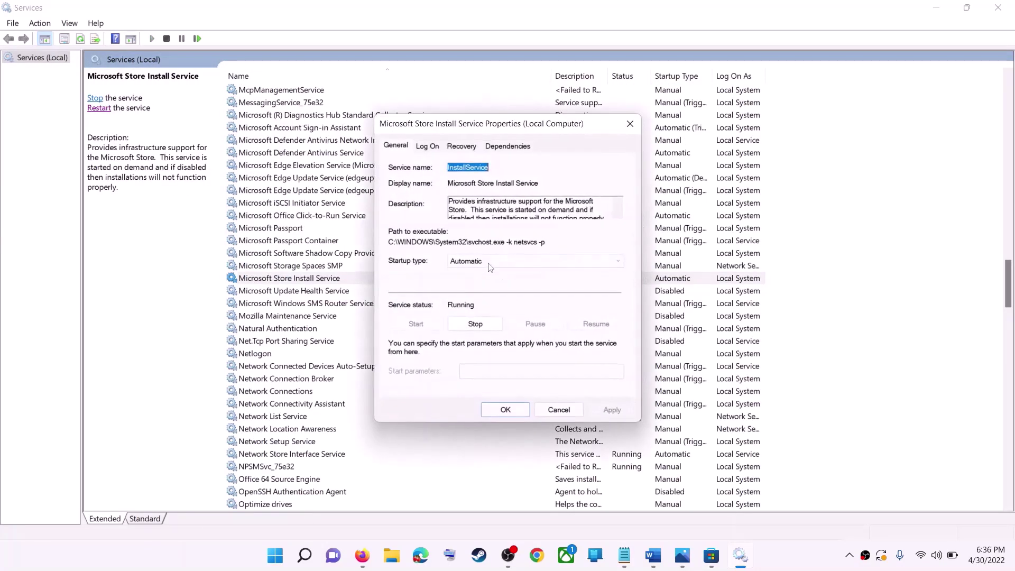
{"action": "left_click", "coordinate": [472, 261]}
{"action": "left_click", "coordinate": [473, 285]}
{"action": "left_click", "coordinate": [612, 410]}
{"action": "left_click", "coordinate": [498, 409]}
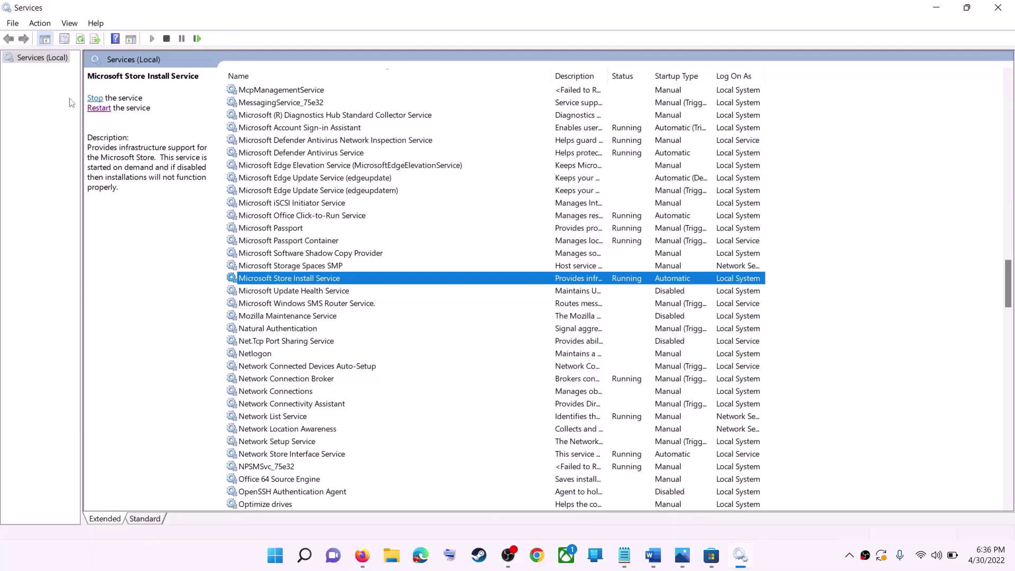
{"action": "left_click", "coordinate": [91, 109]}
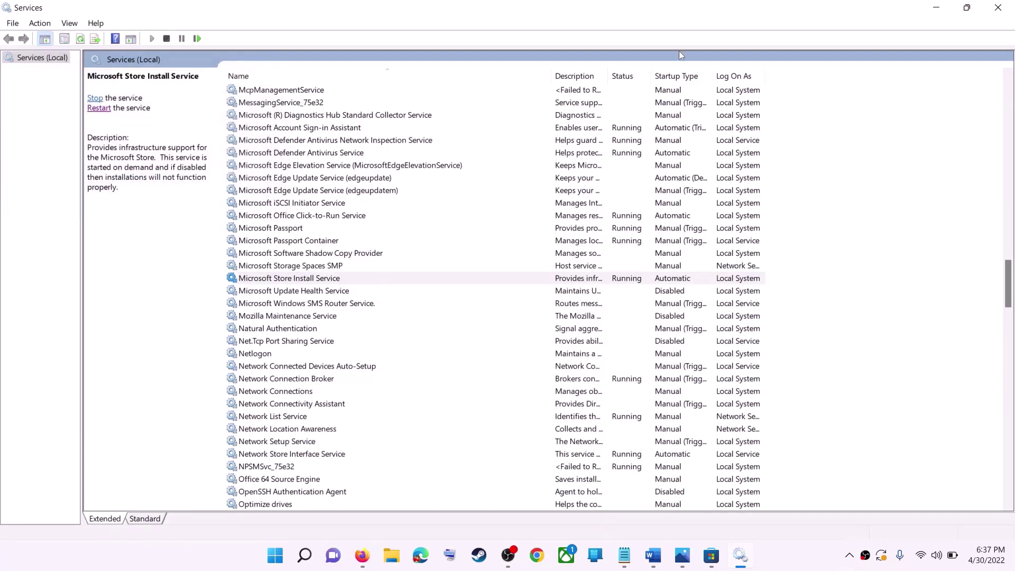
{"action": "left_click", "coordinate": [997, 8]}
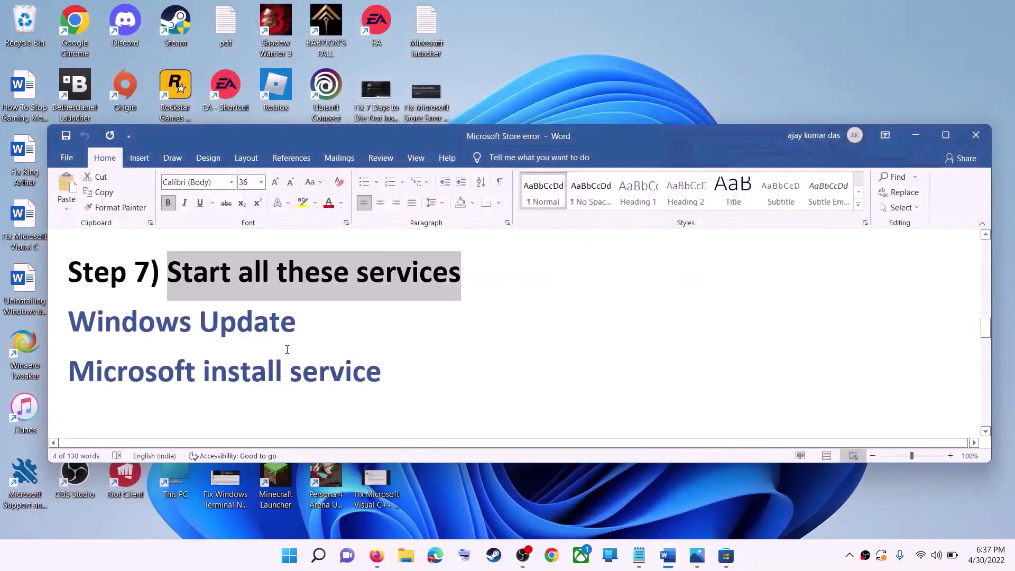
- Open Settings and check Windows Update, where the 2022-04 cumulative update KB5012643 awaits a restart
{"action": "scroll", "coordinate": [287, 343], "scroll_direction": "down", "scroll_amount": 3}
{"action": "scroll", "coordinate": [288, 341], "scroll_direction": "up", "scroll_amount": 1}
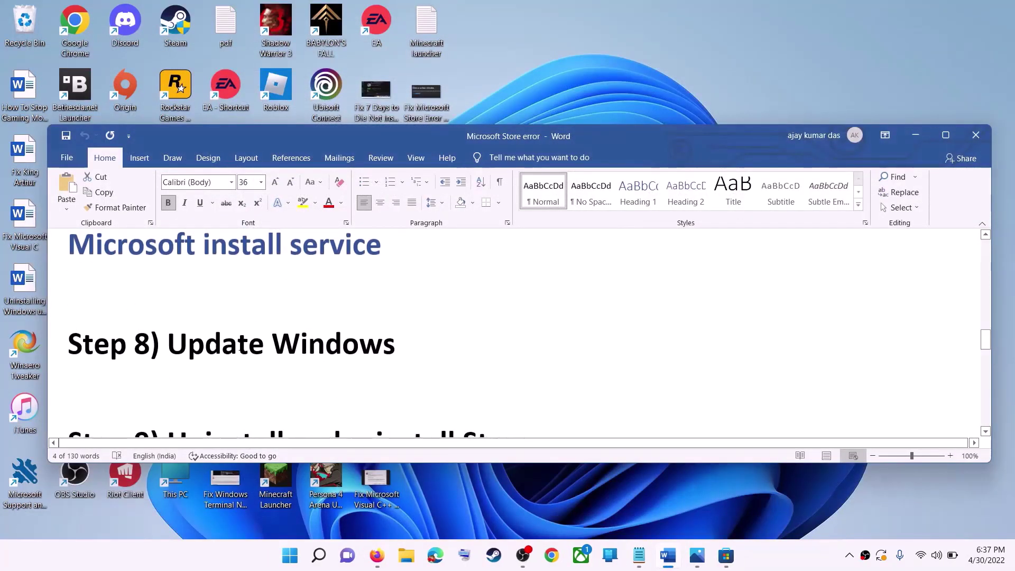
{"action": "key", "text": "super"}
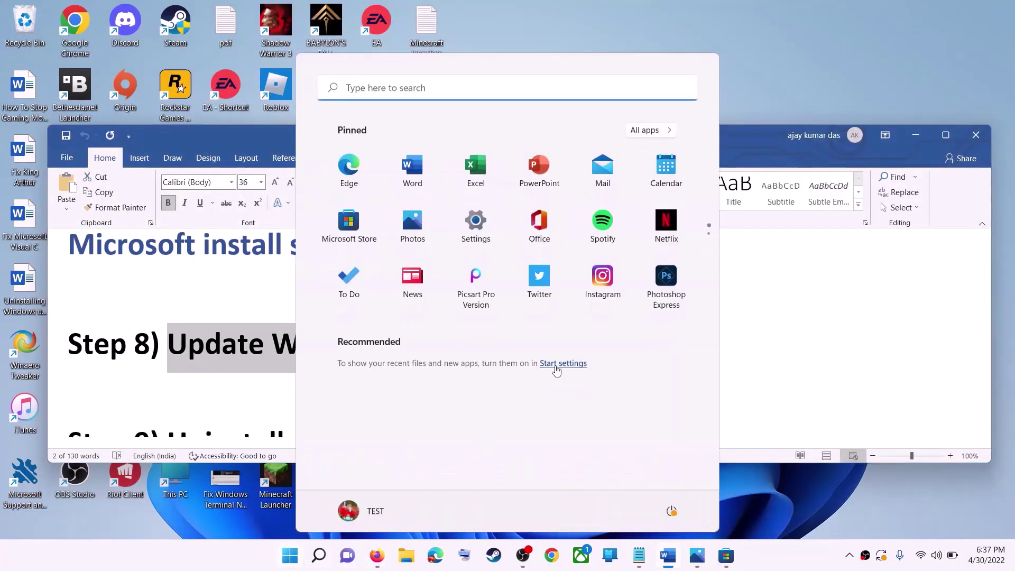
{"action": "left_click", "coordinate": [475, 227]}
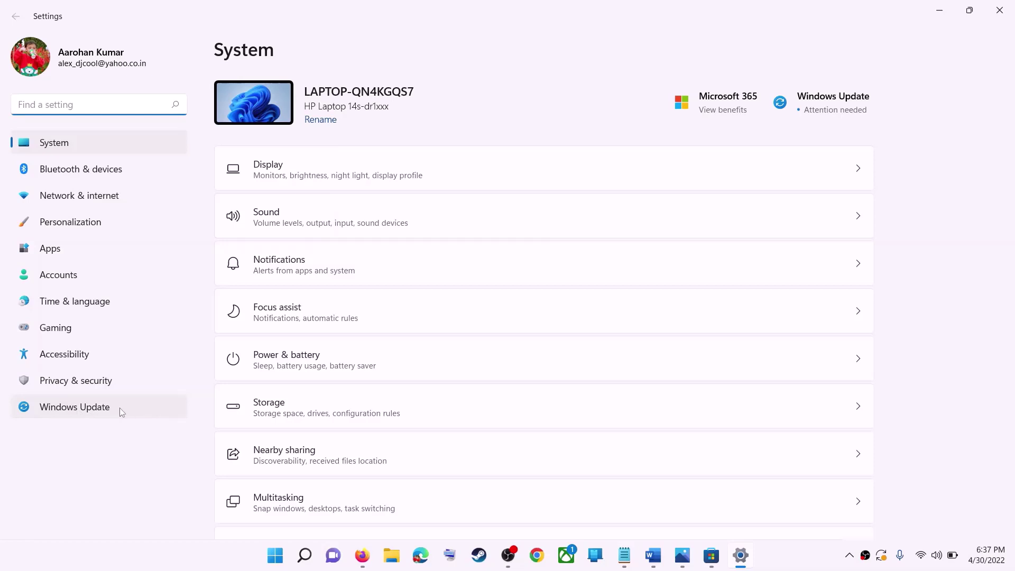
{"action": "left_click", "coordinate": [86, 412]}
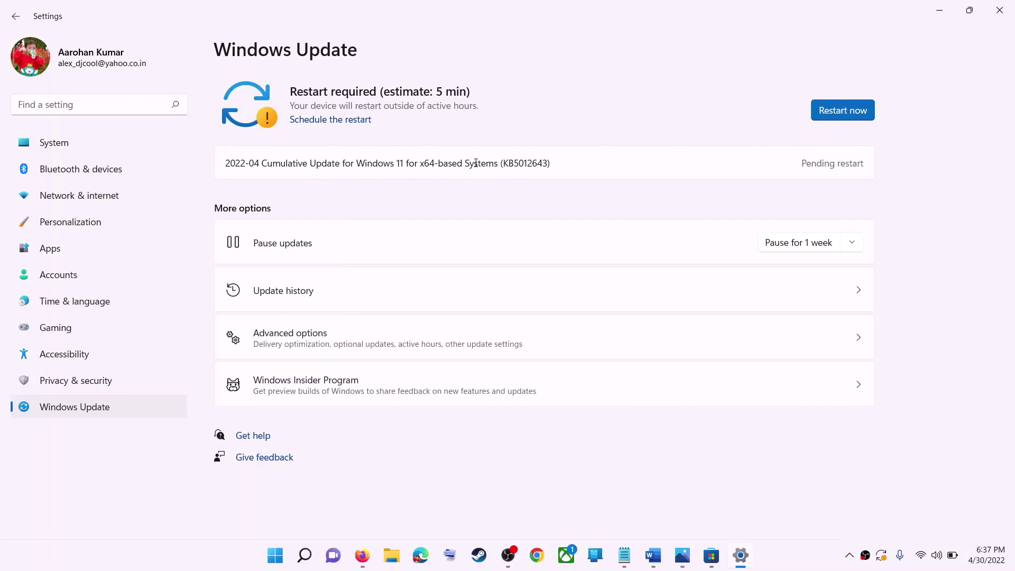
- Copy the Remove-AppxPackage Microsoft Store command from the Word guide
{"action": "left_click", "coordinate": [939, 10]}
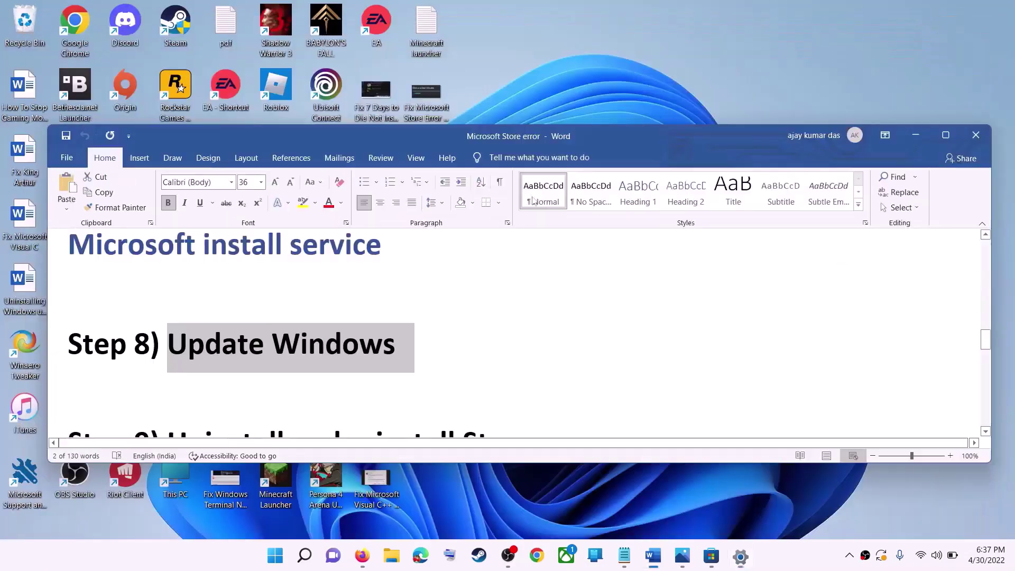
{"action": "scroll", "coordinate": [304, 347], "scroll_direction": "down", "scroll_amount": 3}
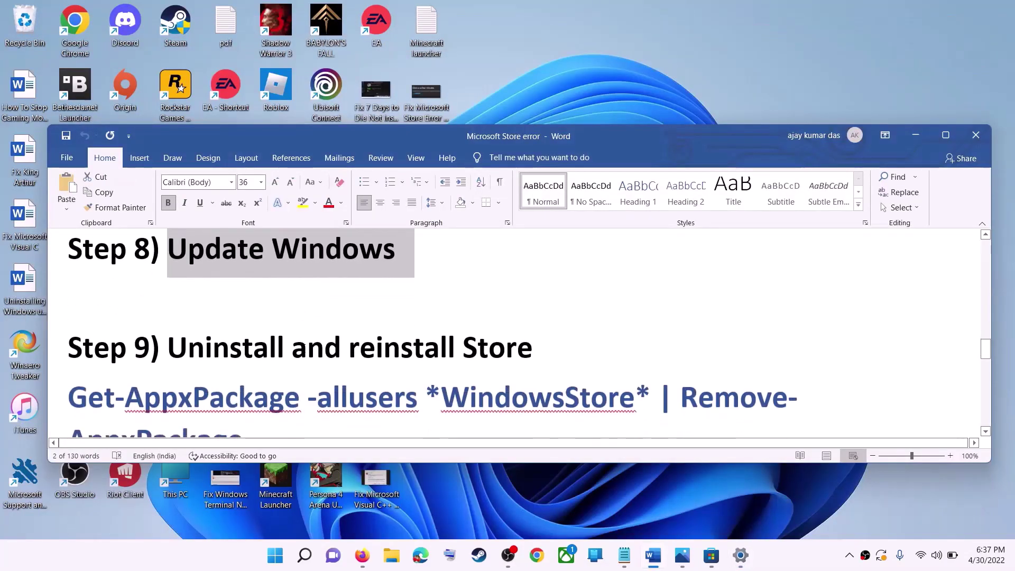
{"action": "scroll", "coordinate": [269, 377], "scroll_direction": "down", "scroll_amount": 2}
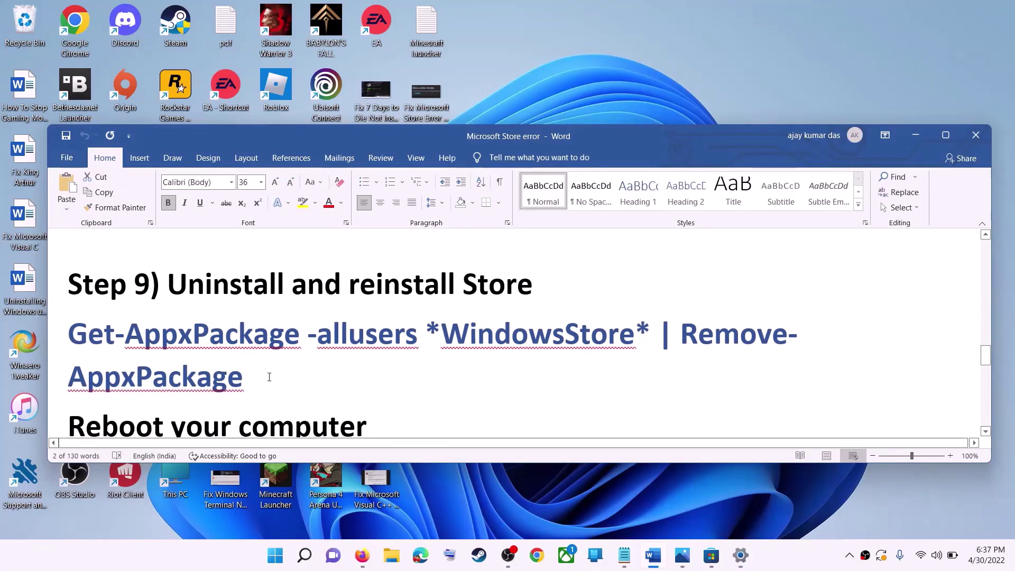
{"action": "left_click_drag", "start_coordinate": [269, 377], "coordinate": [69, 333]}
{"action": "right_click", "coordinate": [154, 356]}
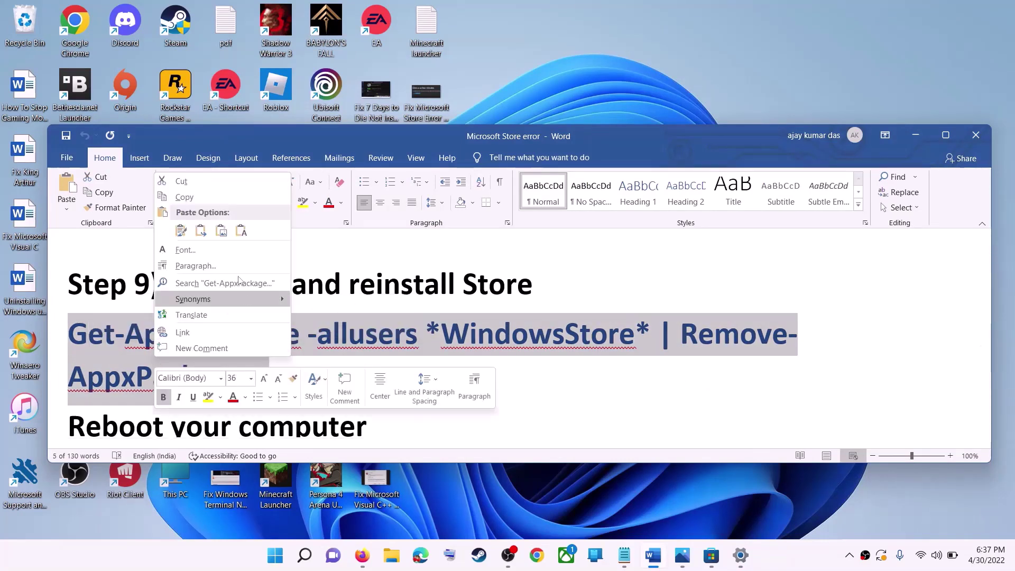
{"action": "left_click", "coordinate": [204, 198]}
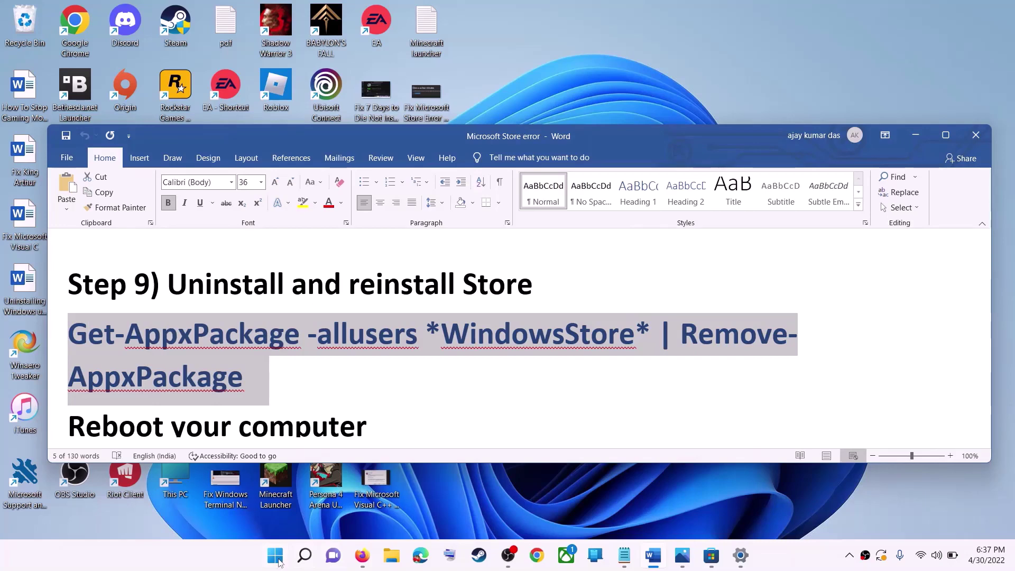
- Run the Store removal command in an administrator Windows PowerShell prompt
{"action": "left_click", "coordinate": [276, 556]}
{"action": "type", "text": "powe"}
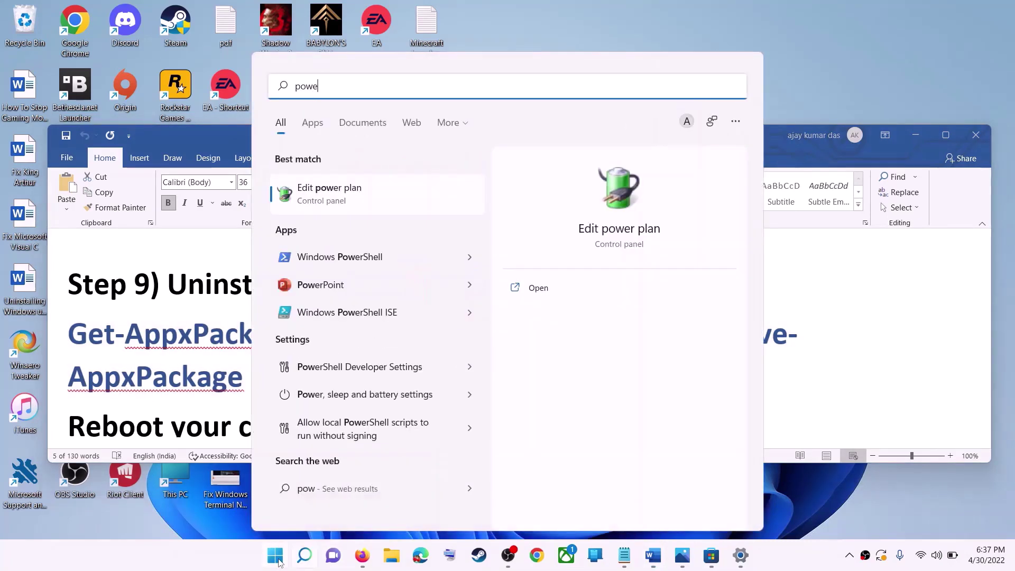
{"action": "type", "text": "rshell"}
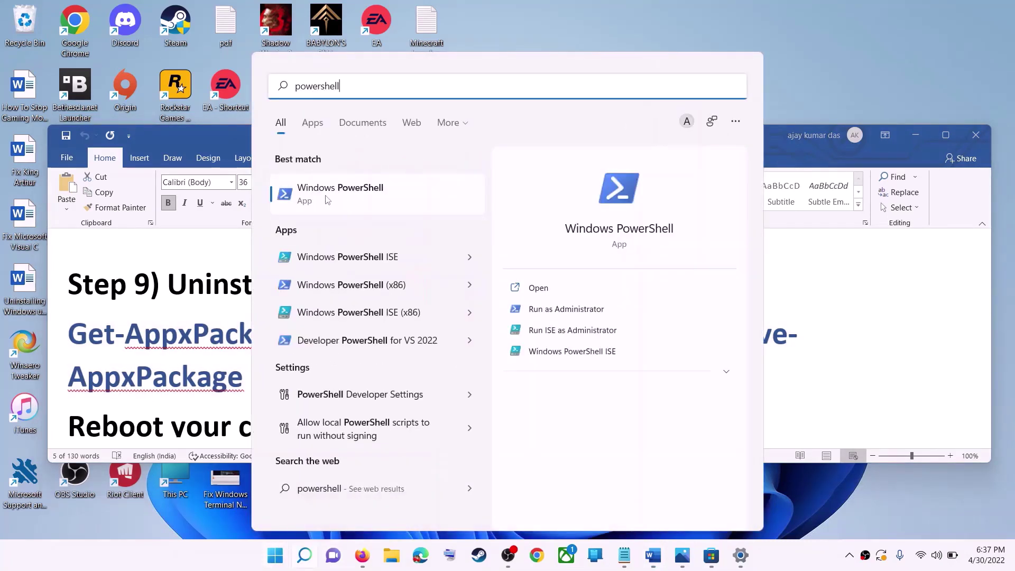
{"action": "right_click", "coordinate": [329, 197]}
{"action": "left_click", "coordinate": [411, 214]}
{"action": "left_click", "coordinate": [429, 379]}
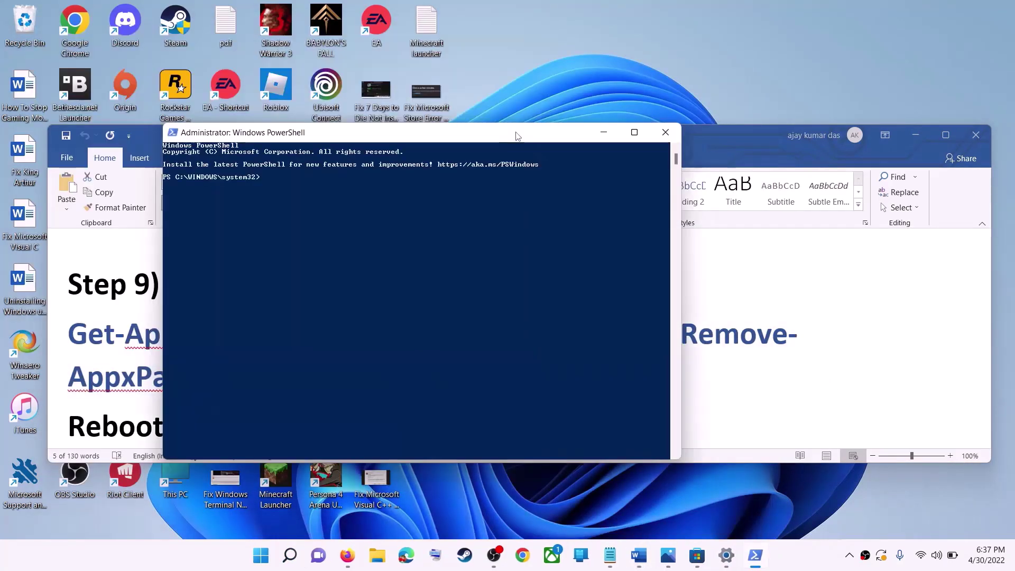
{"action": "key", "text": "ctrl+v"}
{"action": "key", "text": "Return"}
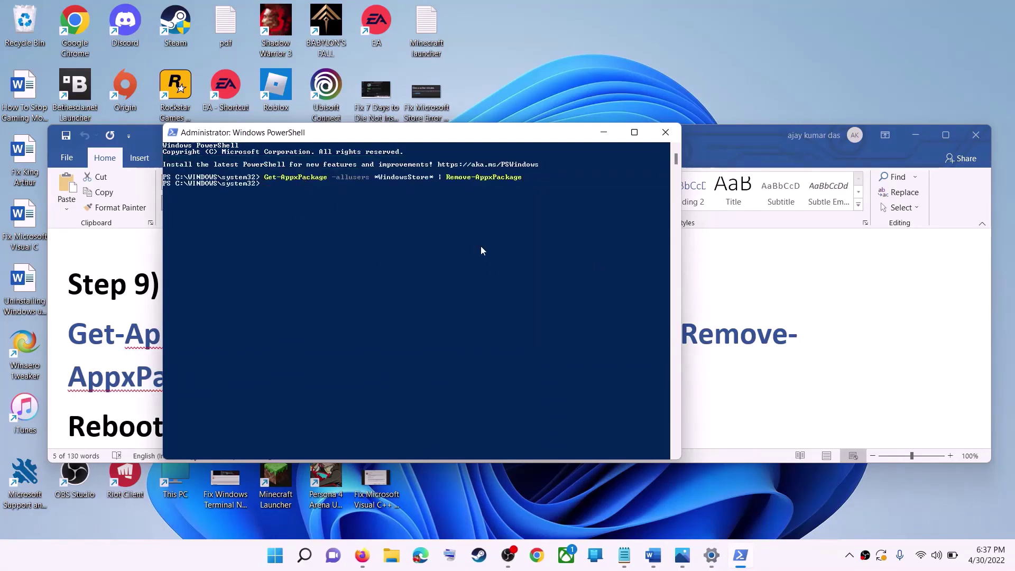
- Review the guide's reboot advice, then back out of the Start menu power options without restarting
{"action": "scroll", "coordinate": [137, 345], "scroll_direction": "down", "scroll_amount": 2}
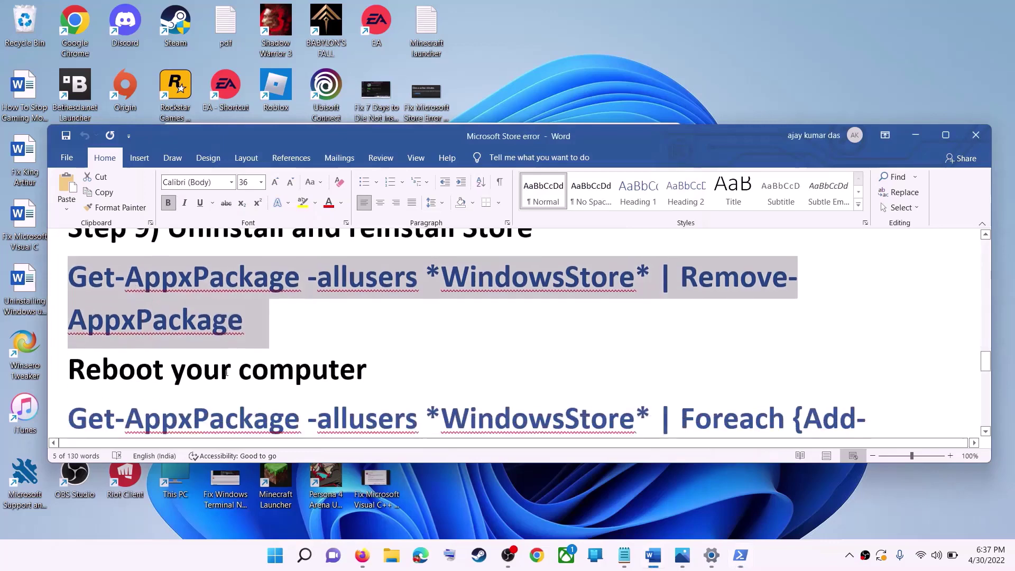
{"action": "triple_click", "coordinate": [469, 353]}
{"action": "left_click", "coordinate": [275, 555]}
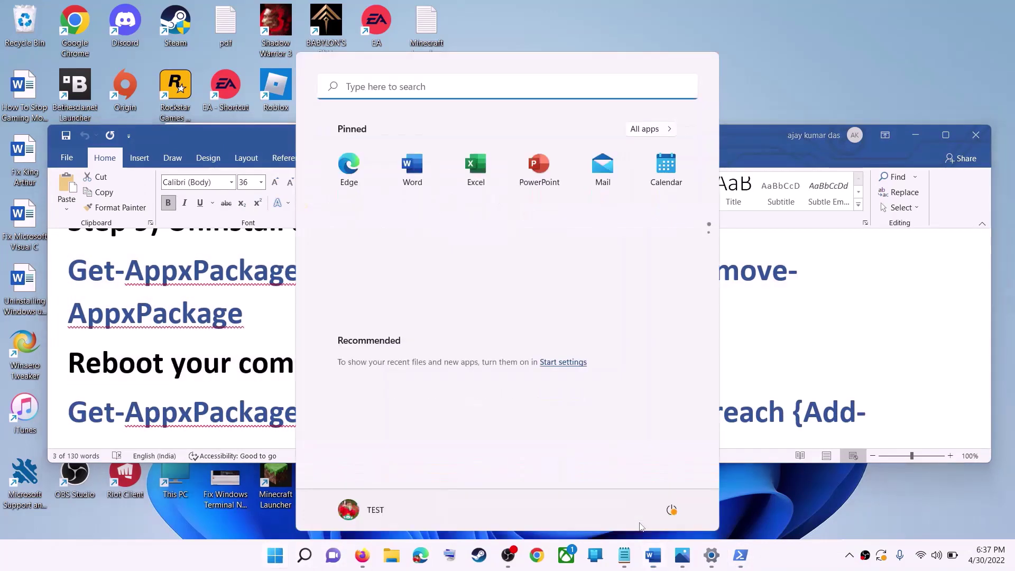
{"action": "left_click", "coordinate": [671, 510]}
{"action": "key", "text": "Escape"}
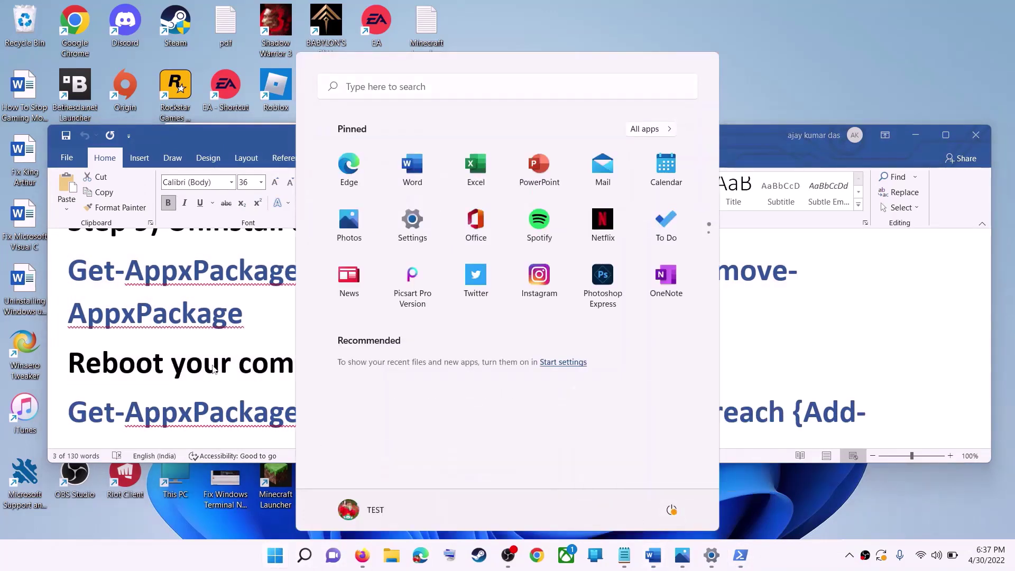
{"action": "key", "text": "Escape"}
- Launch another Windows PowerShell window as administrator
{"action": "scroll", "coordinate": [261, 396], "scroll_direction": "down", "scroll_amount": 1}
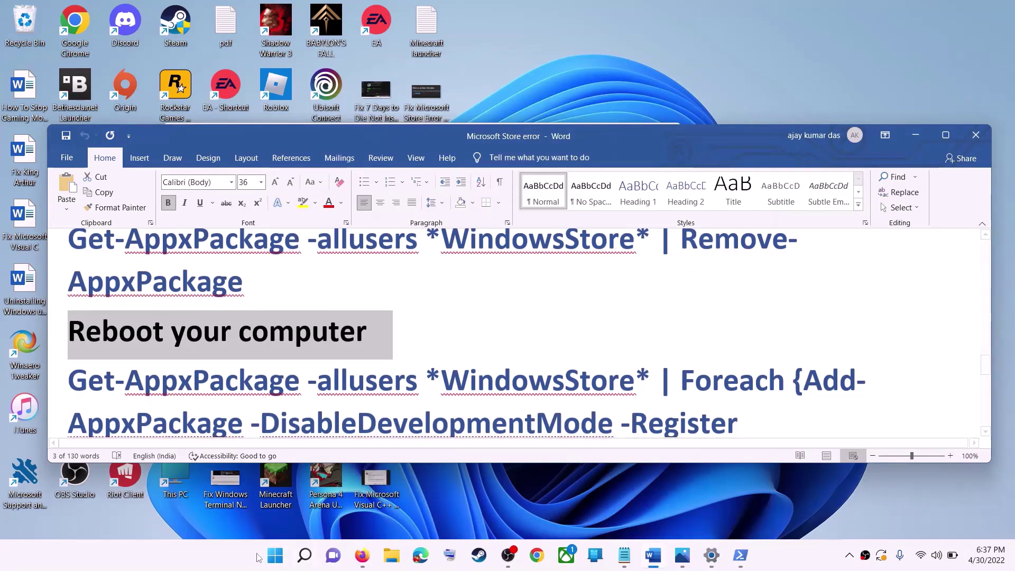
{"action": "left_click", "coordinate": [273, 565]}
{"action": "type", "text": "powe"}
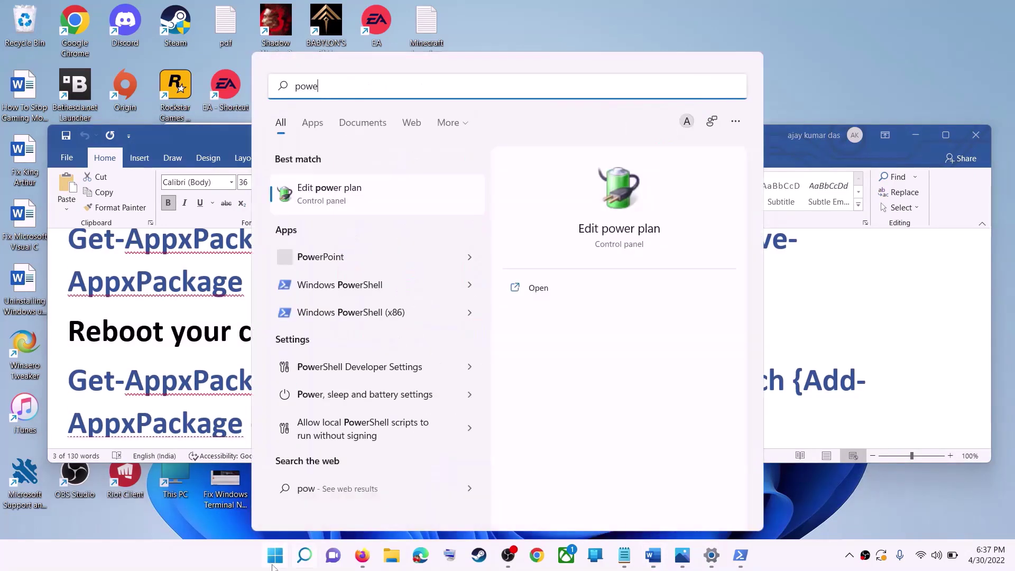
{"action": "type", "text": "rshell"}
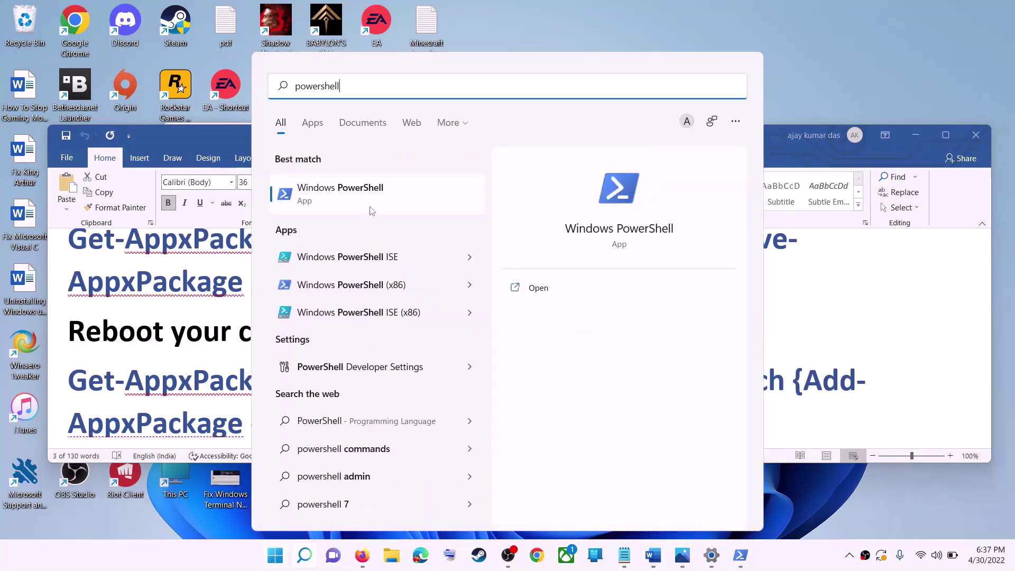
{"action": "right_click", "coordinate": [399, 204]}
{"action": "left_click", "coordinate": [432, 210]}
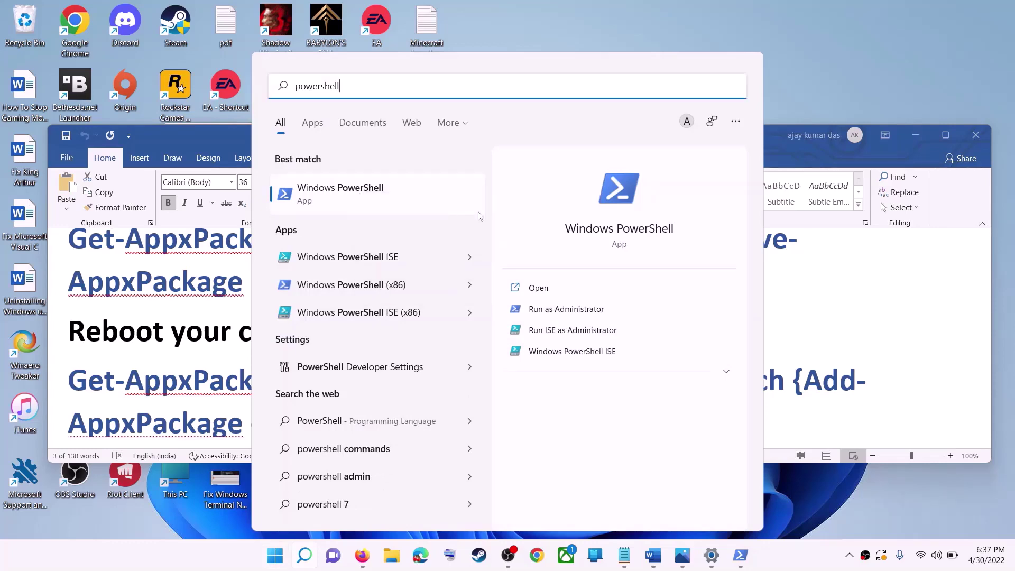
{"action": "left_click", "coordinate": [440, 378]}
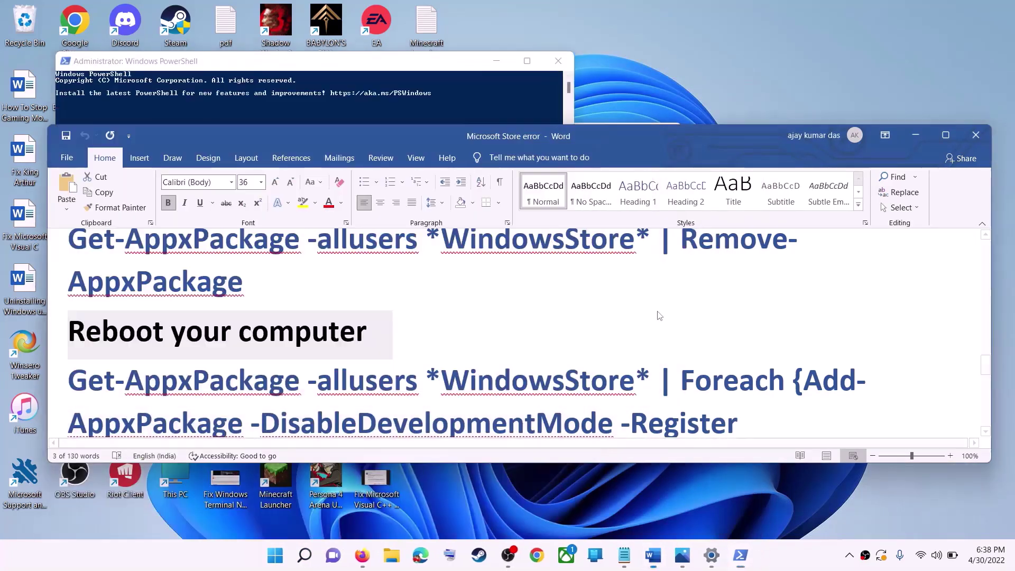
- Copy the Get-AppxPackage WindowsStore re-register command from the guide and run it in PowerShell
{"action": "scroll", "coordinate": [539, 353], "scroll_direction": "down", "scroll_amount": 1}
{"action": "scroll", "coordinate": [539, 353], "scroll_direction": "down", "scroll_amount": 1}
{"action": "left_click_drag", "start_coordinate": [656, 407], "coordinate": [69, 317]}
{"action": "right_click", "coordinate": [190, 335]}
{"action": "left_click", "coordinate": [222, 362]}
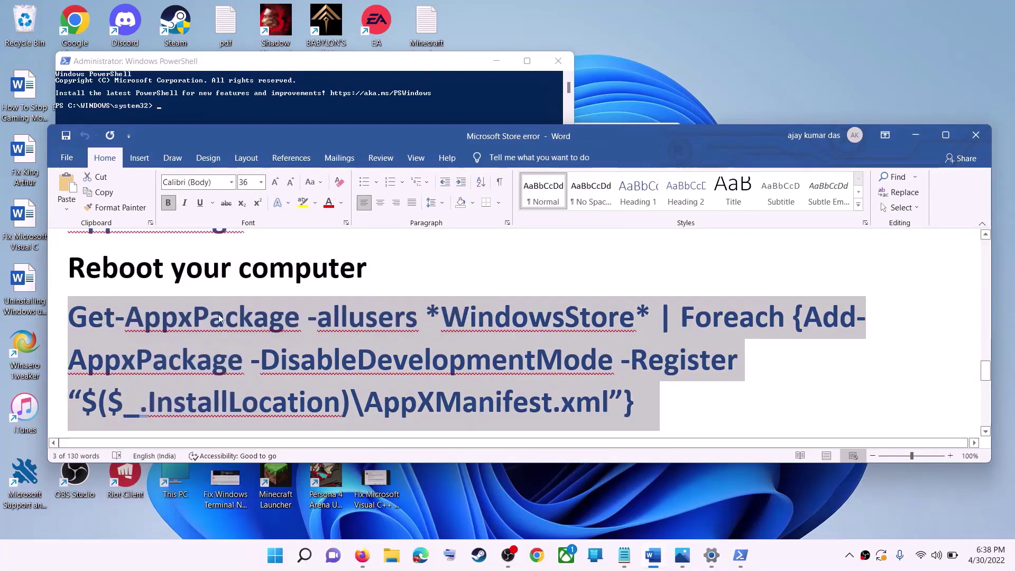
{"action": "left_click", "coordinate": [324, 111]}
{"action": "right_click", "coordinate": [307, 215]}
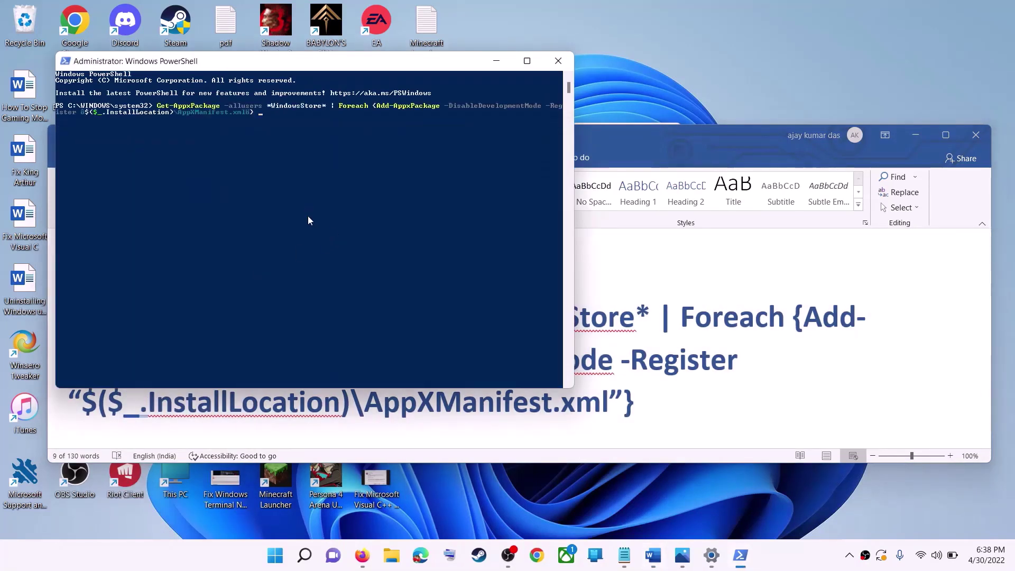
{"action": "key", "text": "Return"}
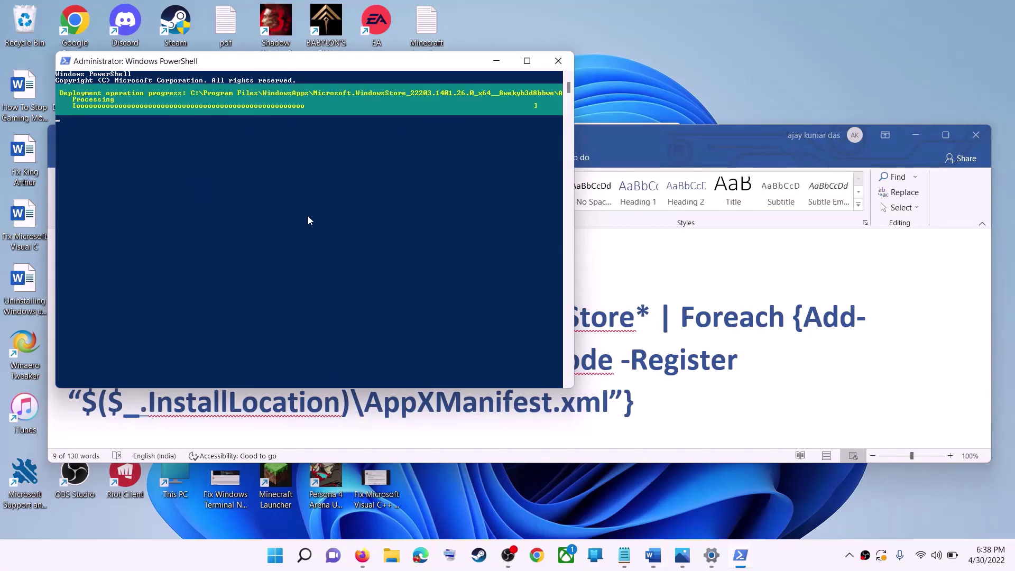
- Launch Microsoft Store via Start search, then highlight the guide's 'Try installing to C drive' step
{"action": "left_click", "coordinate": [277, 562]}
{"action": "type", "text": "s"}
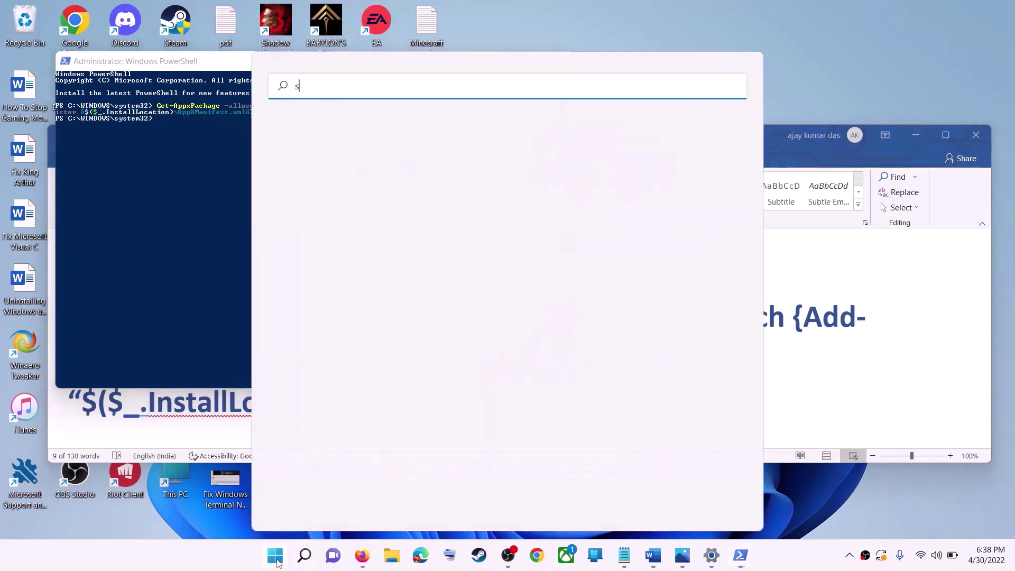
{"action": "type", "text": "tore"}
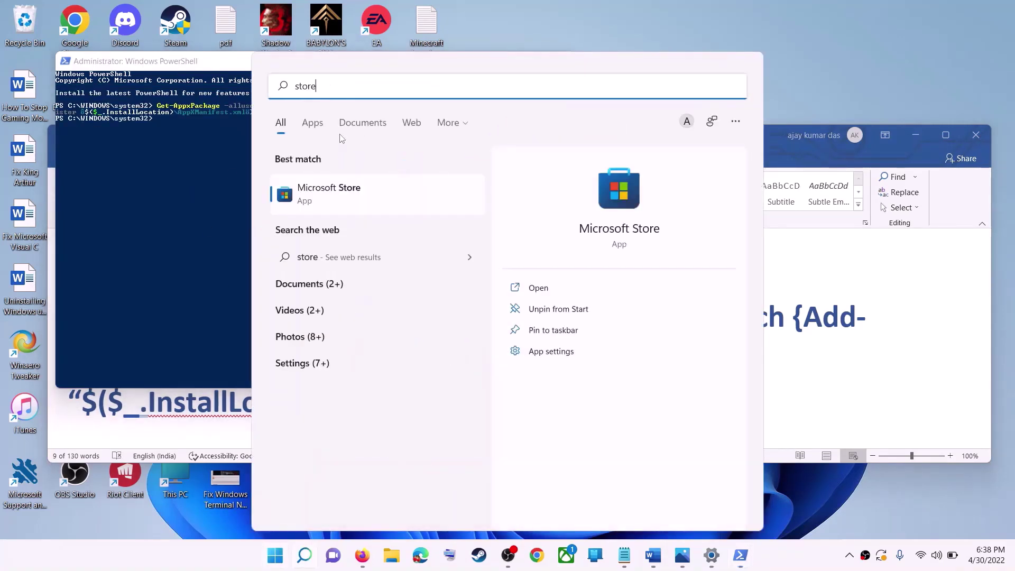
{"action": "key", "text": "Return"}
{"action": "key", "text": "alt+Tab"}
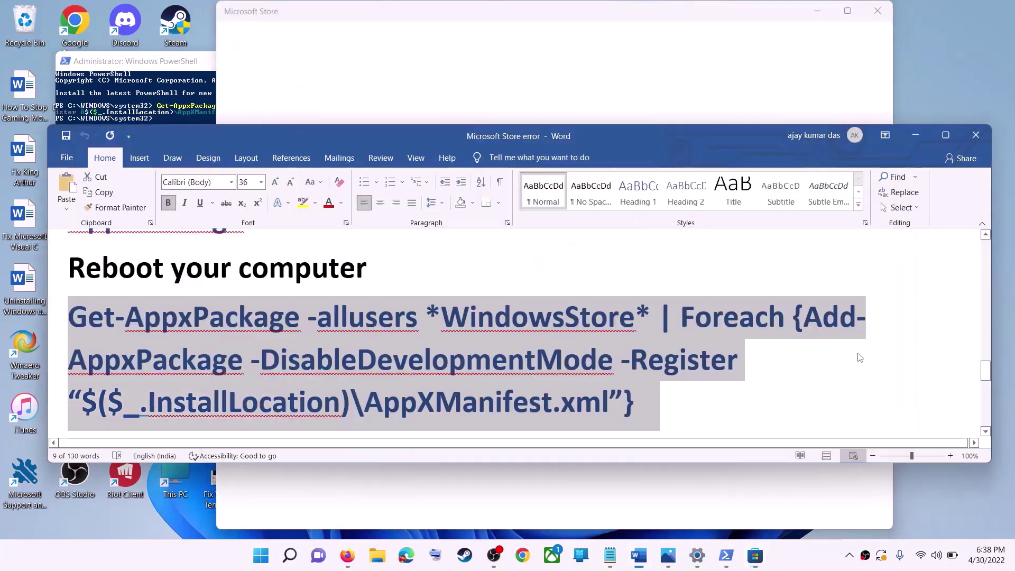
{"action": "scroll", "coordinate": [354, 356], "scroll_direction": "down", "scroll_amount": 3}
{"action": "scroll", "coordinate": [354, 355], "scroll_direction": "down", "scroll_amount": 2}
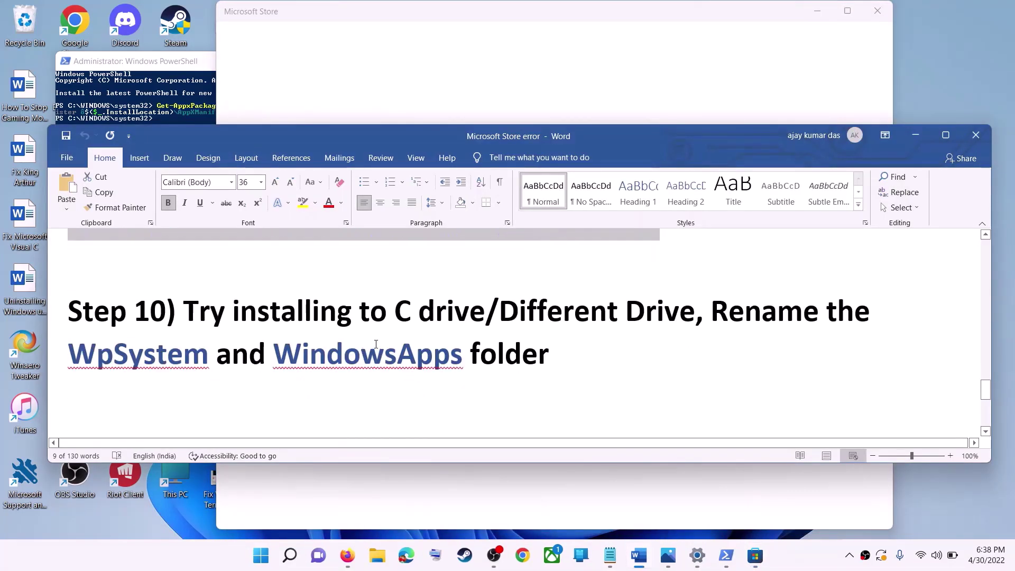
{"action": "left_click_drag", "start_coordinate": [217, 308], "coordinate": [694, 313]}
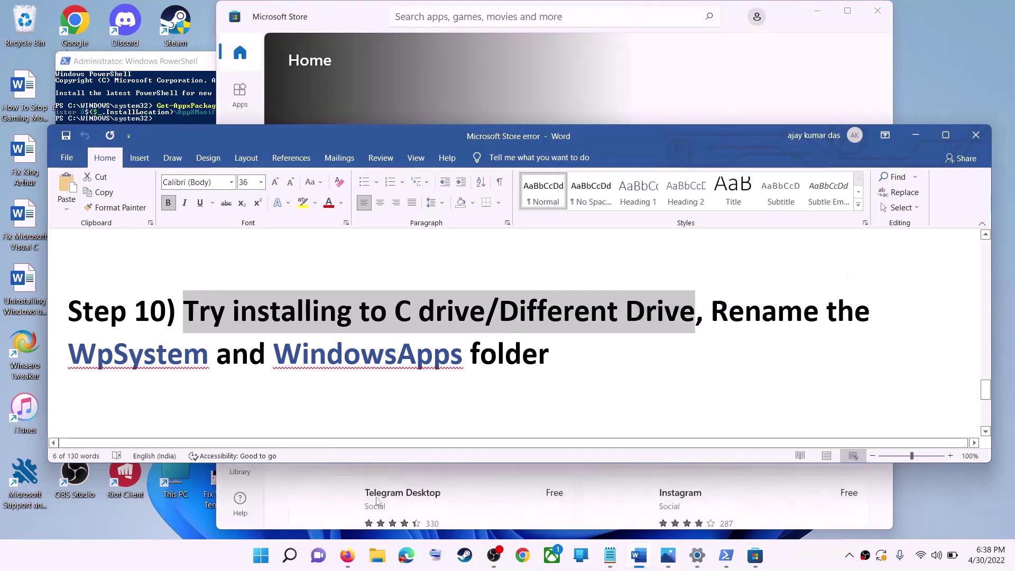
- Go to System > Storage in Windows Settings
{"action": "left_click", "coordinate": [273, 553]}
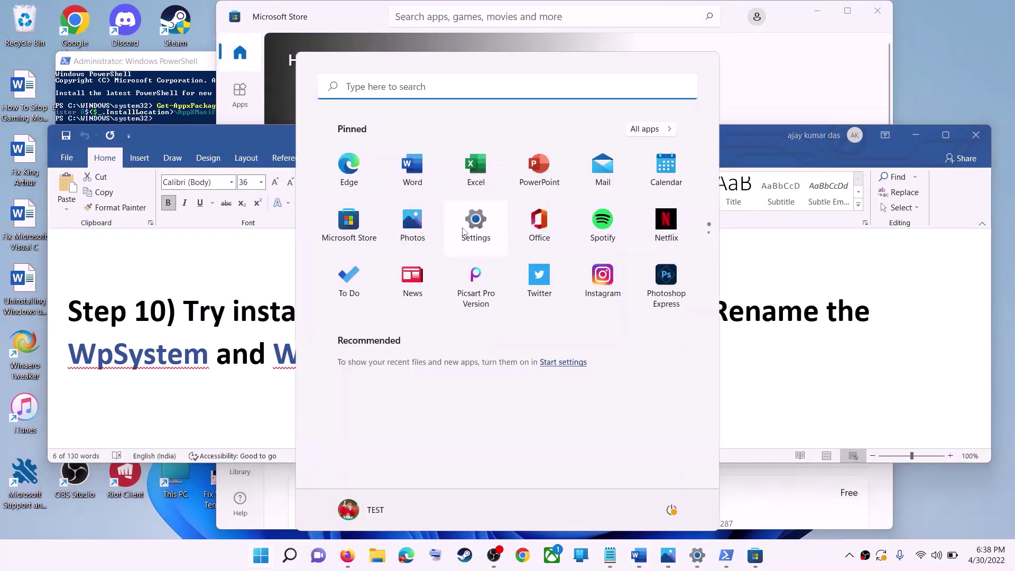
{"action": "left_click", "coordinate": [463, 229]}
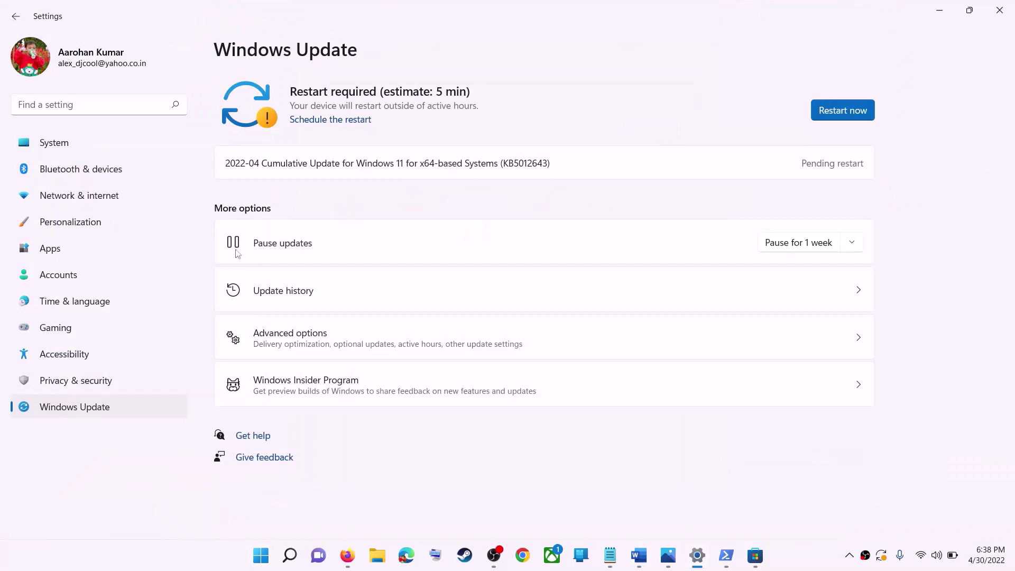
{"action": "left_click", "coordinate": [65, 145]}
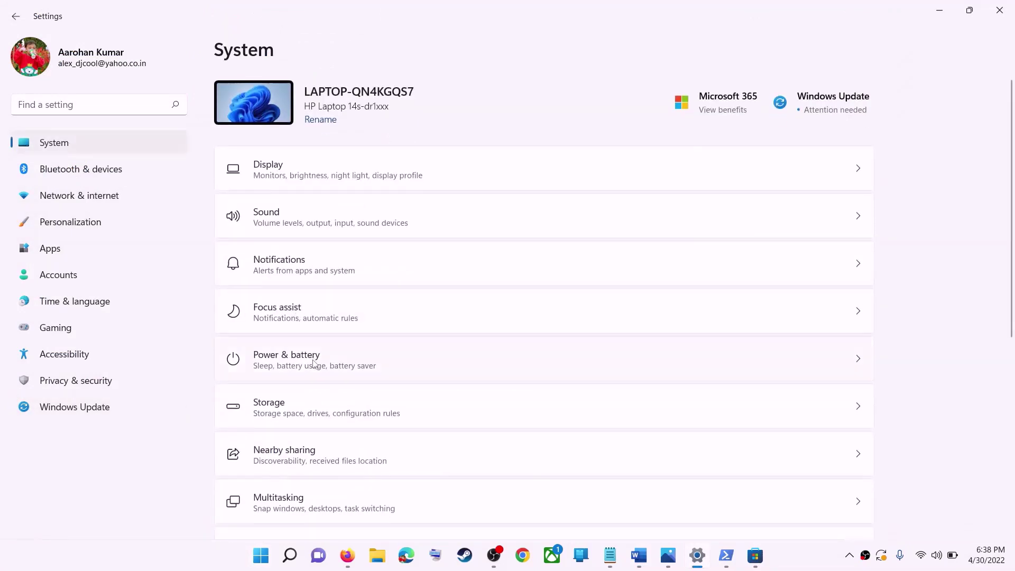
{"action": "scroll", "coordinate": [271, 286], "scroll_direction": "down", "scroll_amount": 3}
{"action": "left_click", "coordinate": [290, 273]}
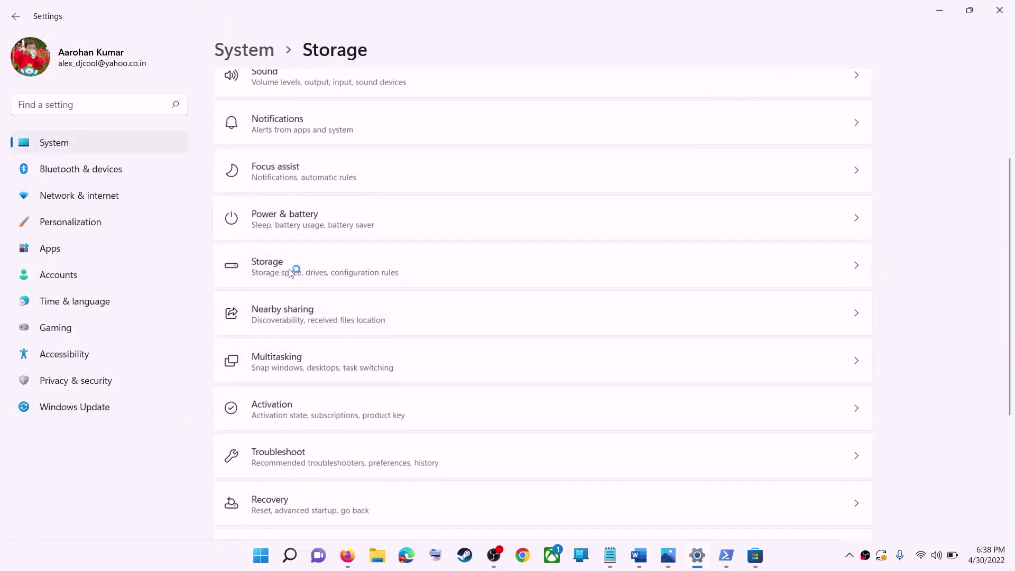